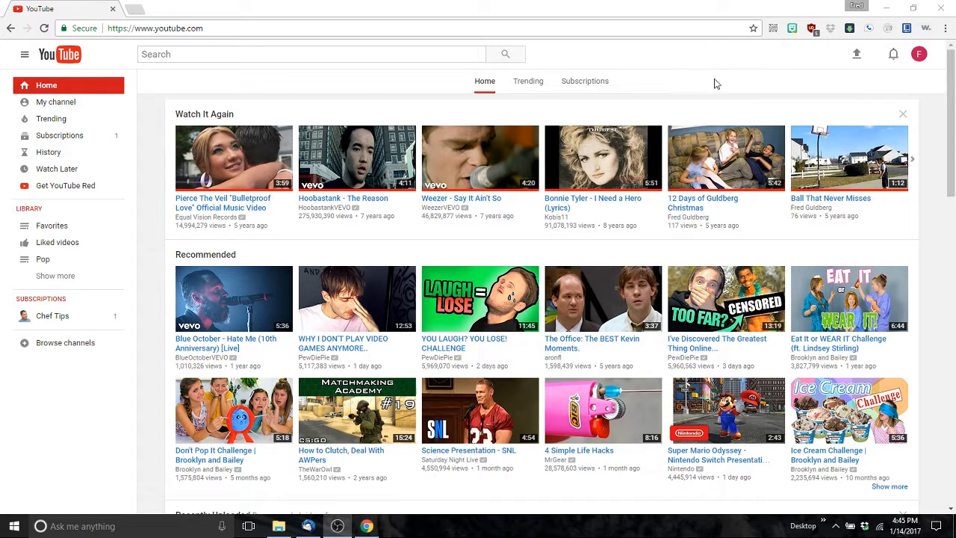
Step: Go through Creator Studio to Live Streaming > Events and open the Schedule a new event form
left_click(919, 56)
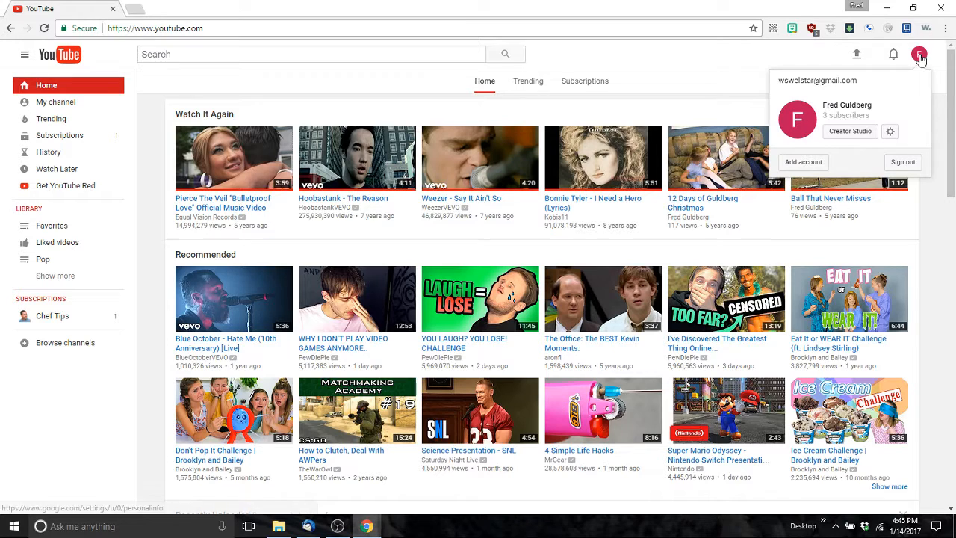
left_click(843, 135)
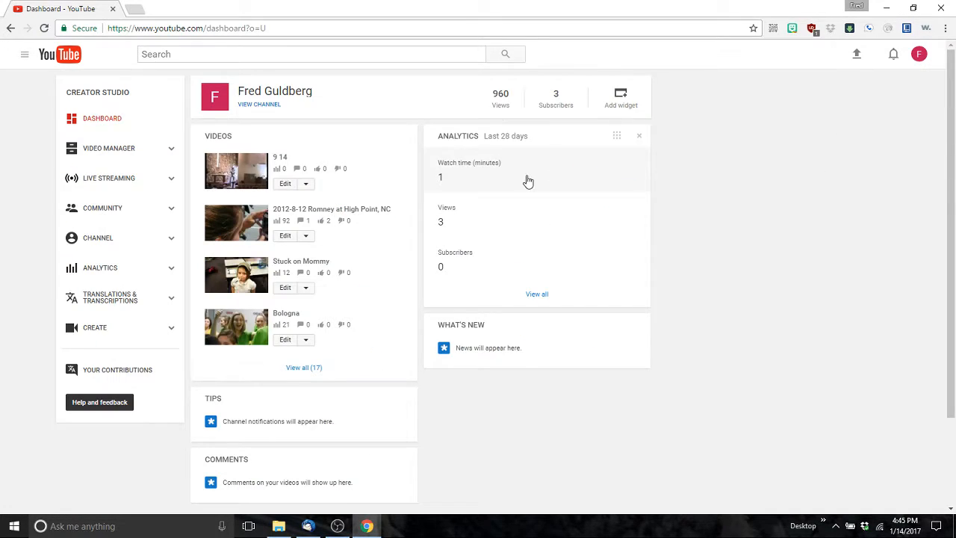
left_click(169, 186)
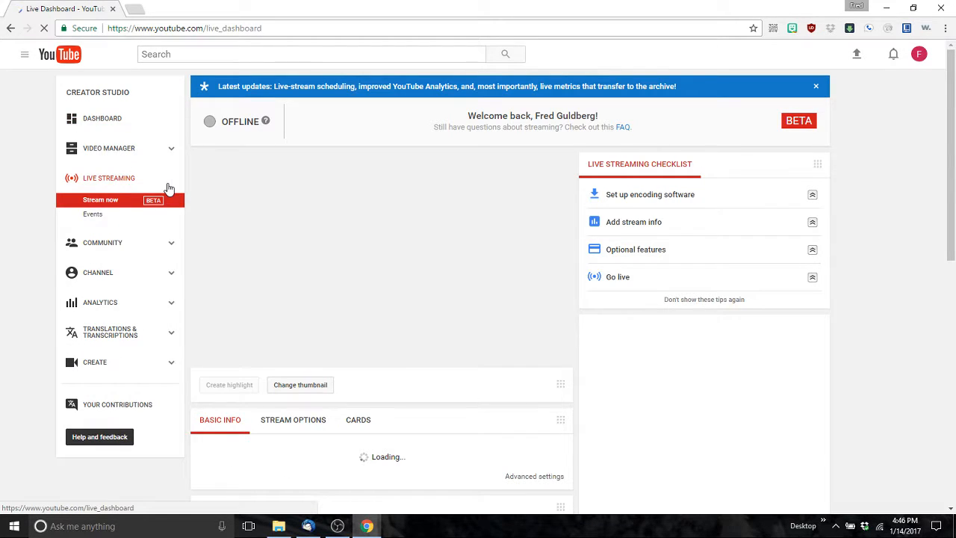
left_click(94, 218)
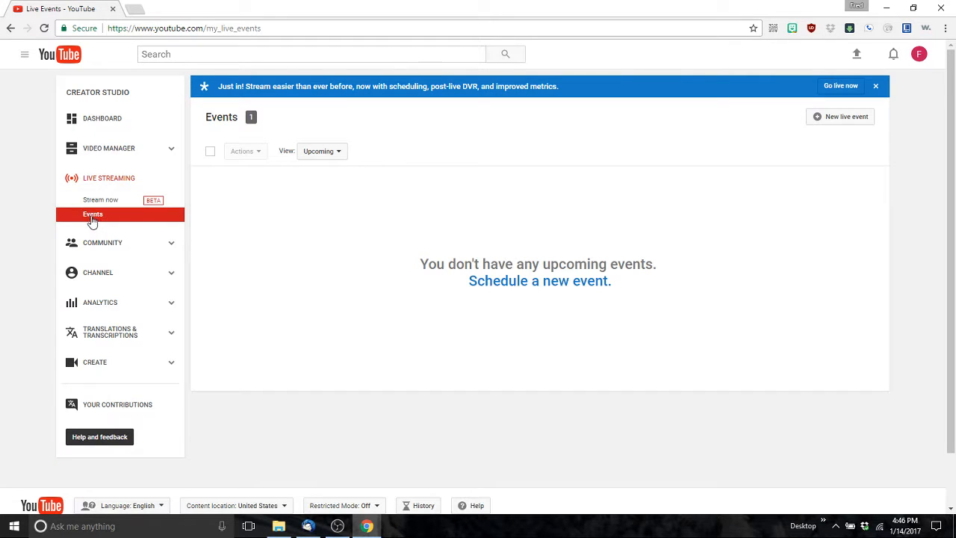
left_click(505, 290)
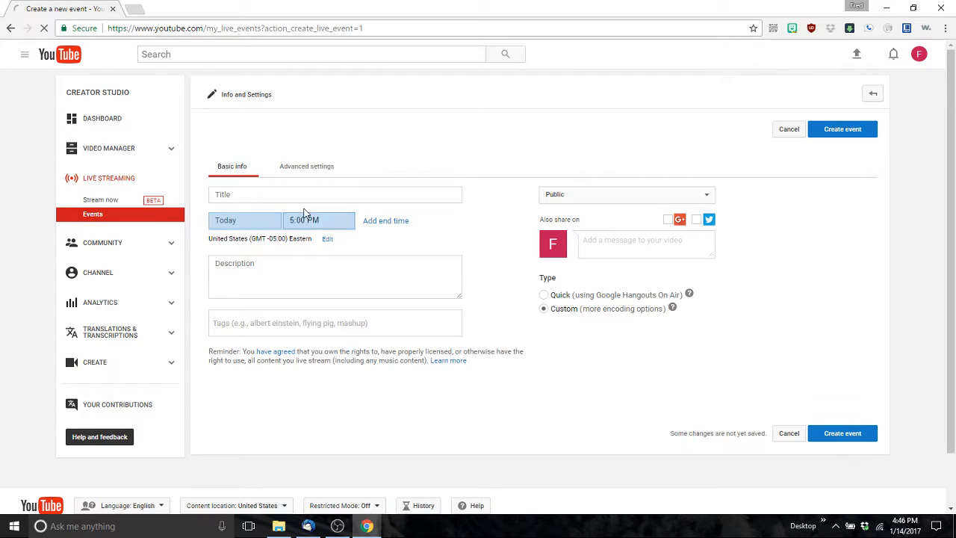
Step: Title the event 'Test 3' and schedule it for January 15, 2017 at 10:00 AM
left_click(273, 194)
type("Test 3")
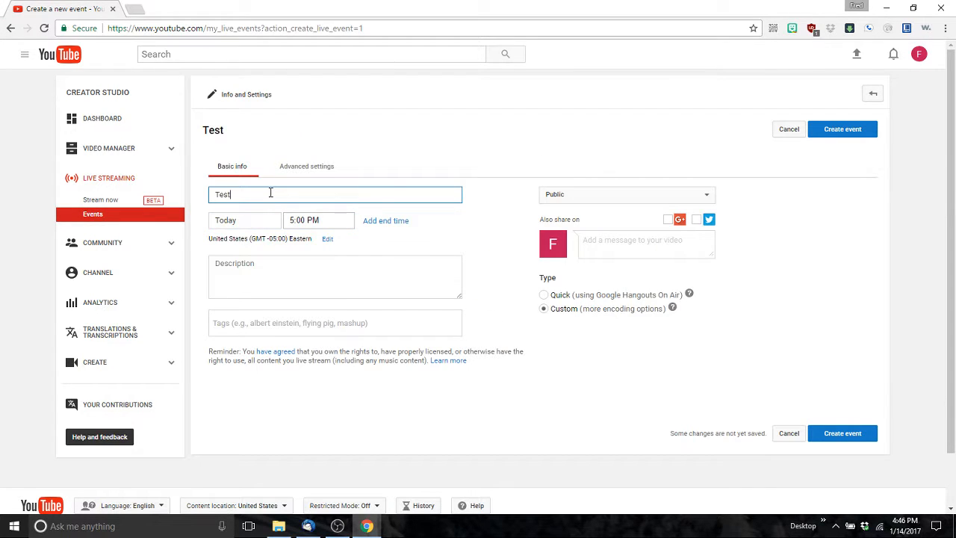
left_click(232, 222)
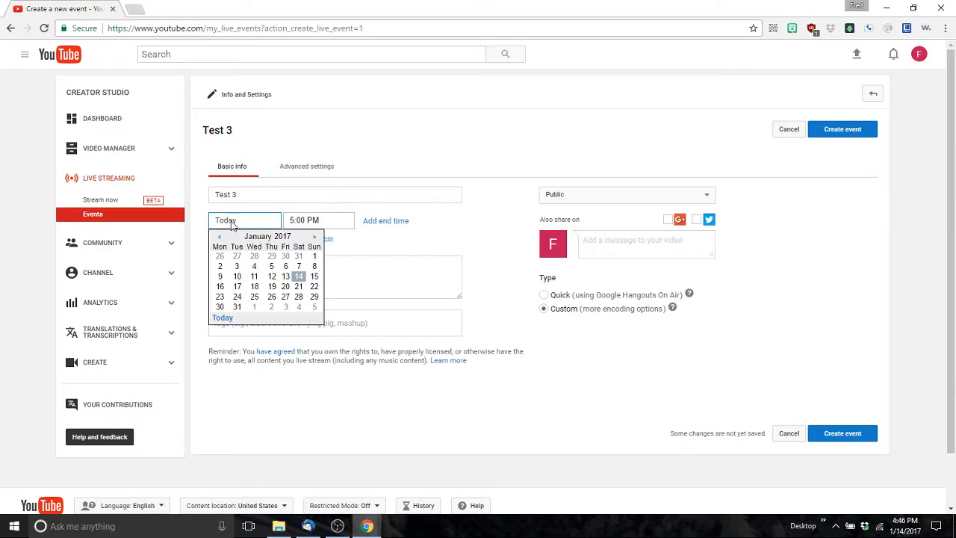
left_click(315, 276)
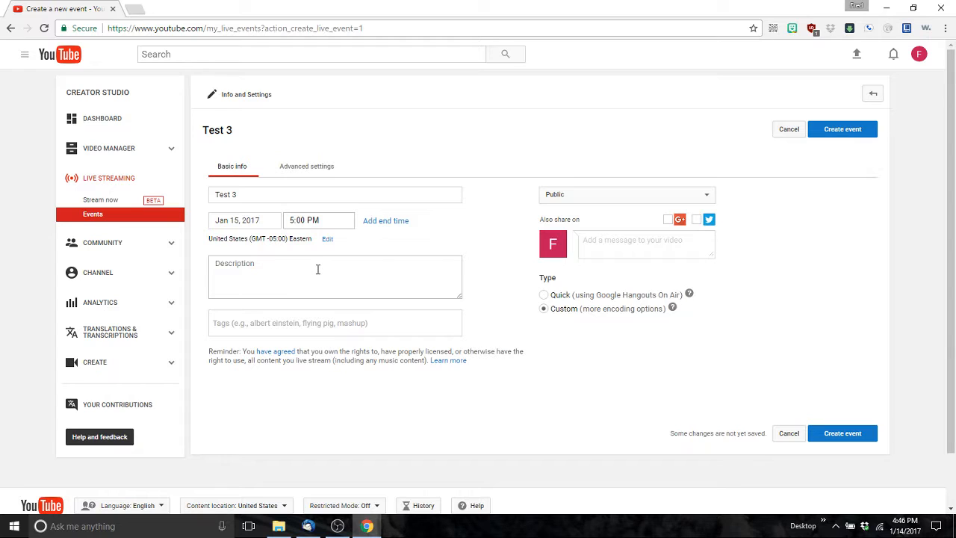
left_click(298, 222)
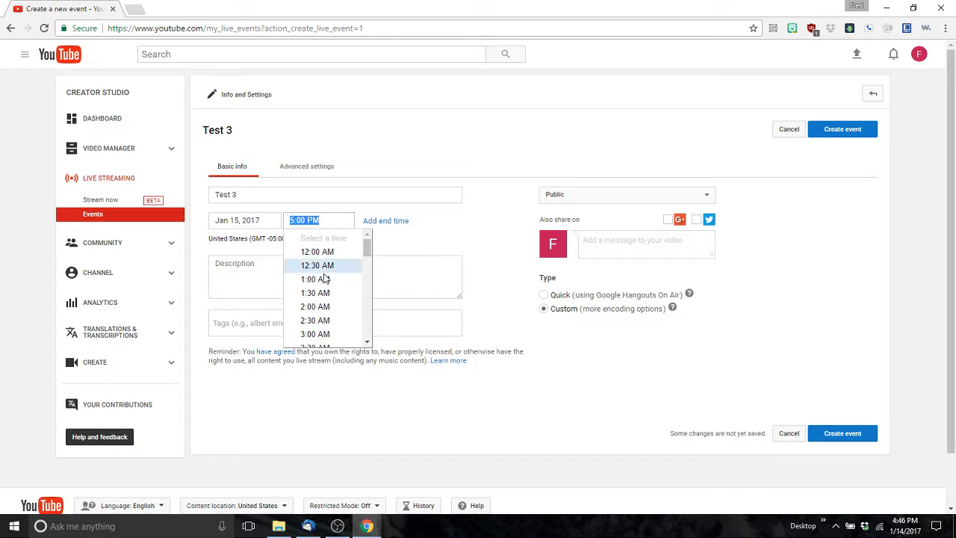
scroll(318, 284, "down", 3)
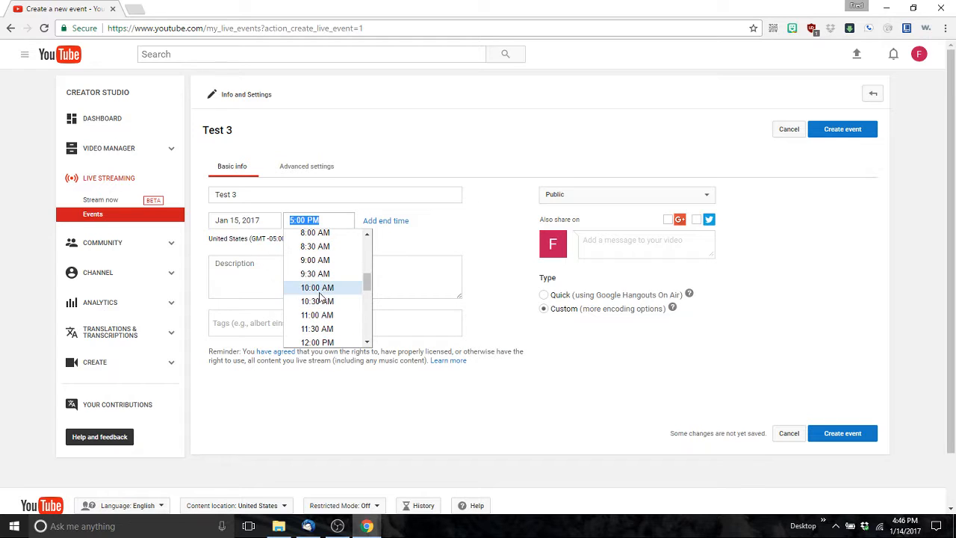
left_click(321, 290)
Step: Write a short test description, then add and remove a Church tag
left_click(273, 282)
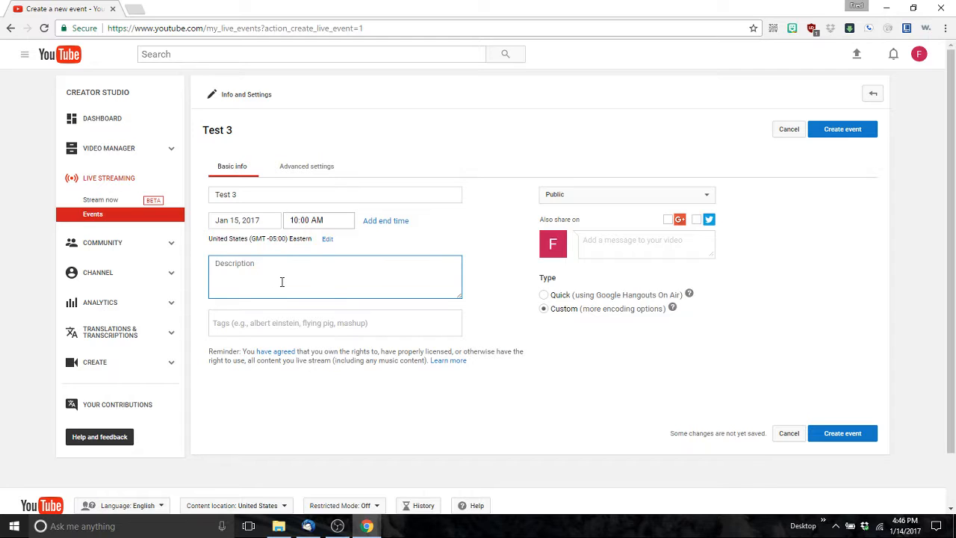
type("This is still only a test.")
left_click(246, 321)
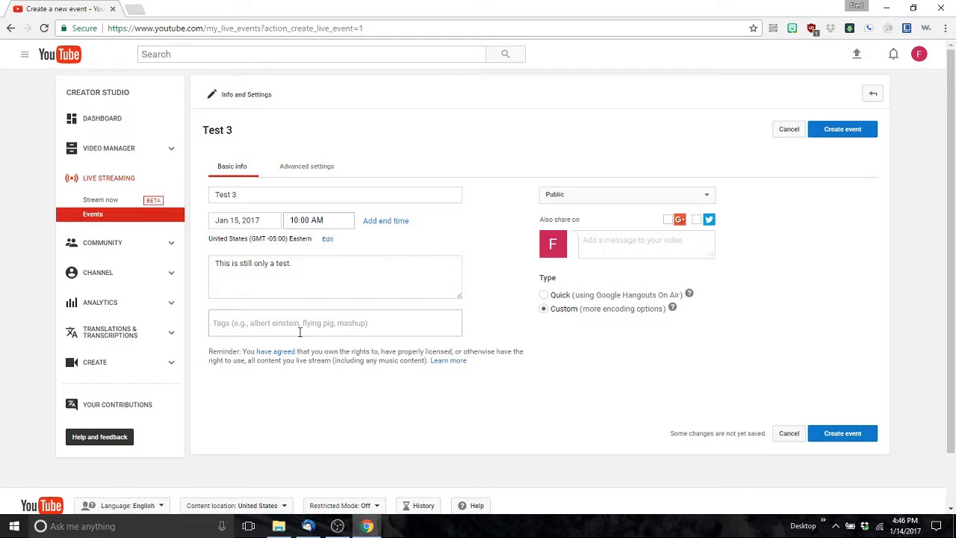
type("Chur")
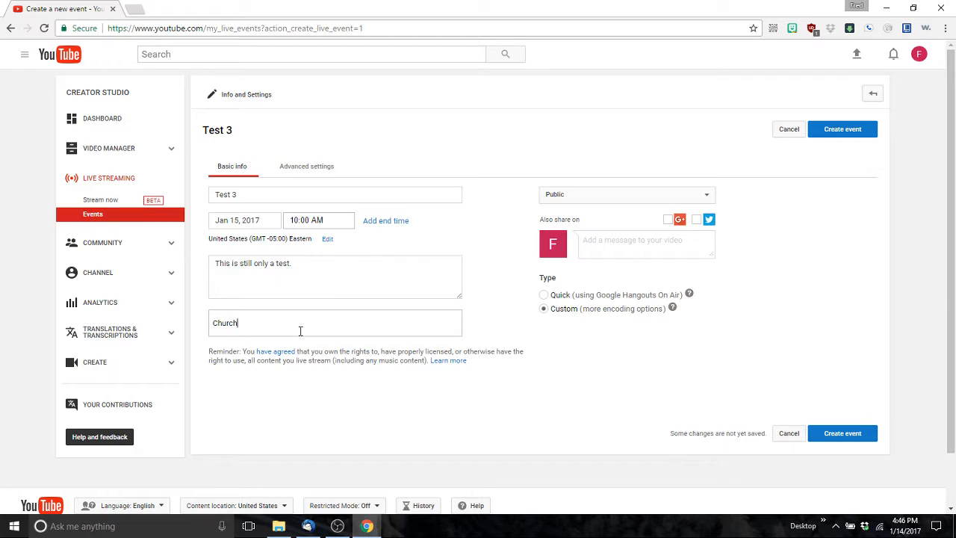
type("ch")
key("Return")
left_click(251, 323)
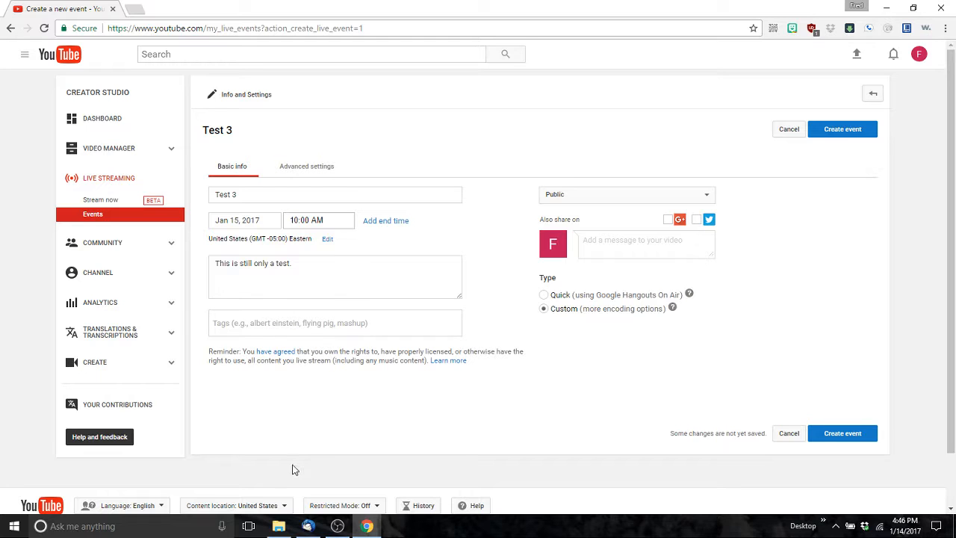
Step: Copy the Worship Service tag line from the Youtube tags draft in Thunderbird's Drafts folder
left_click(306, 526)
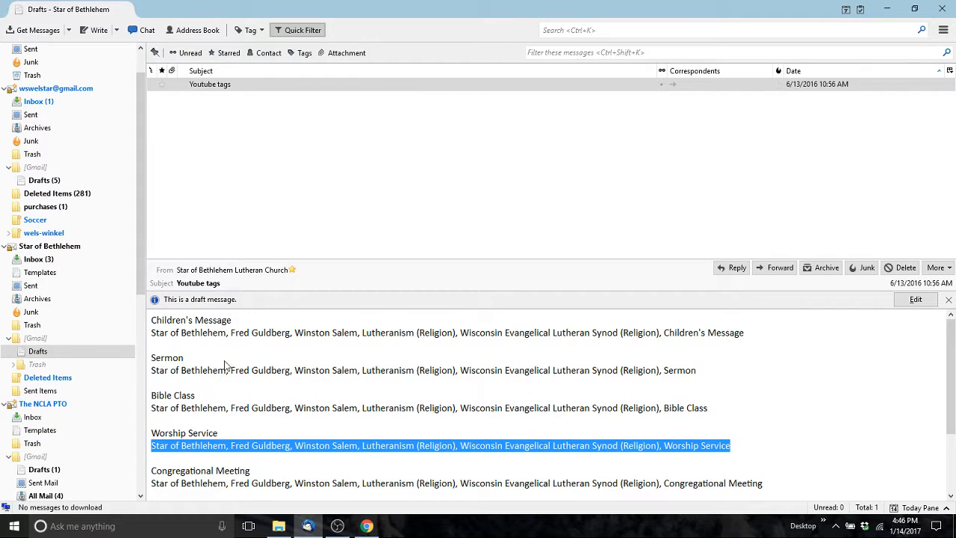
left_click(47, 259)
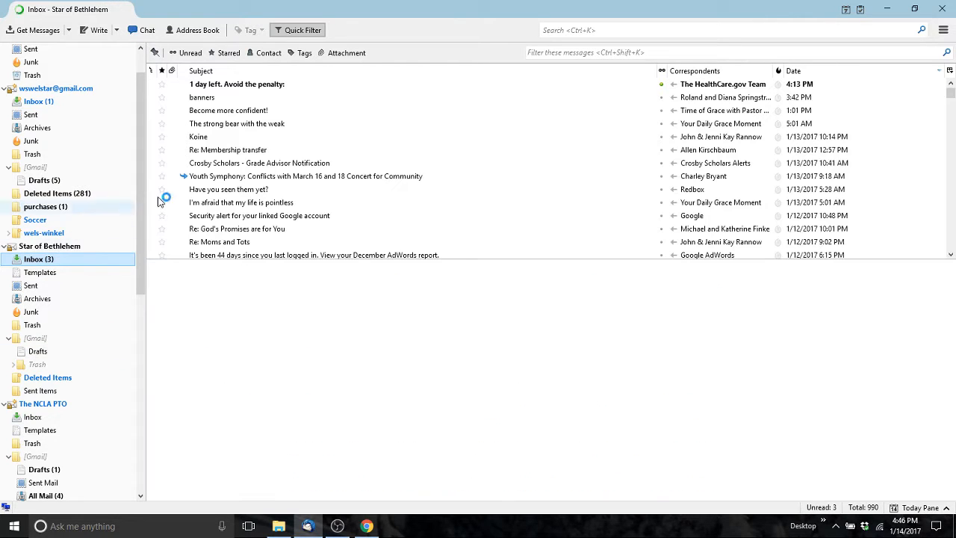
left_click(37, 351)
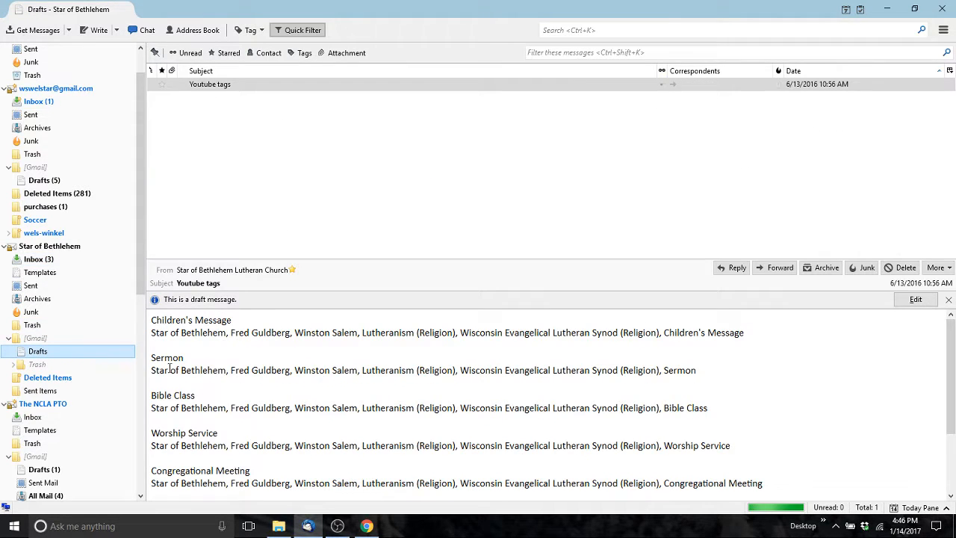
triple_click(199, 445)
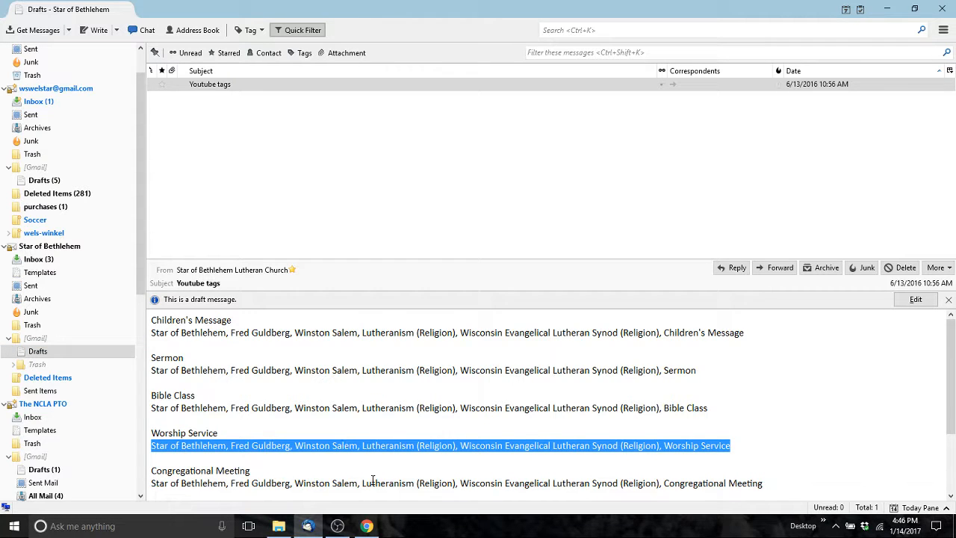
left_click(366, 525)
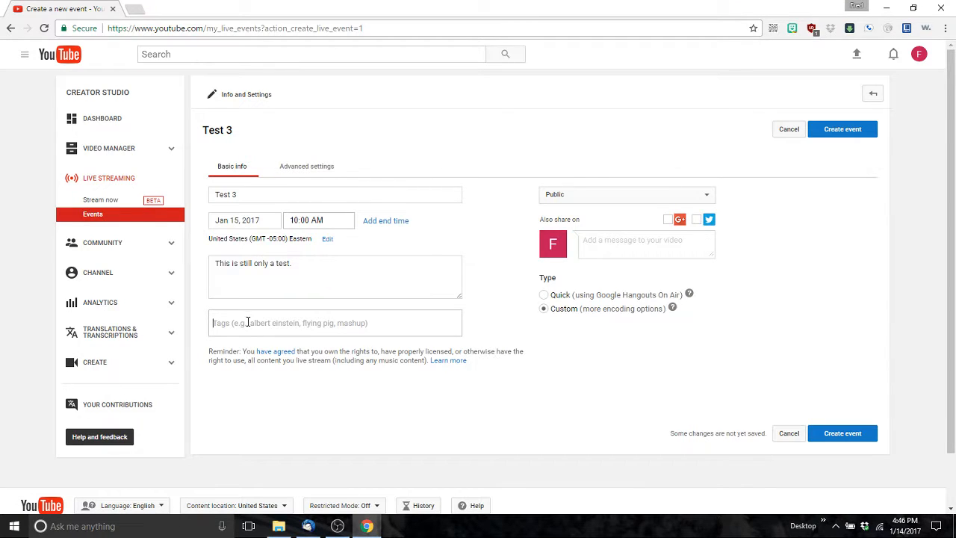
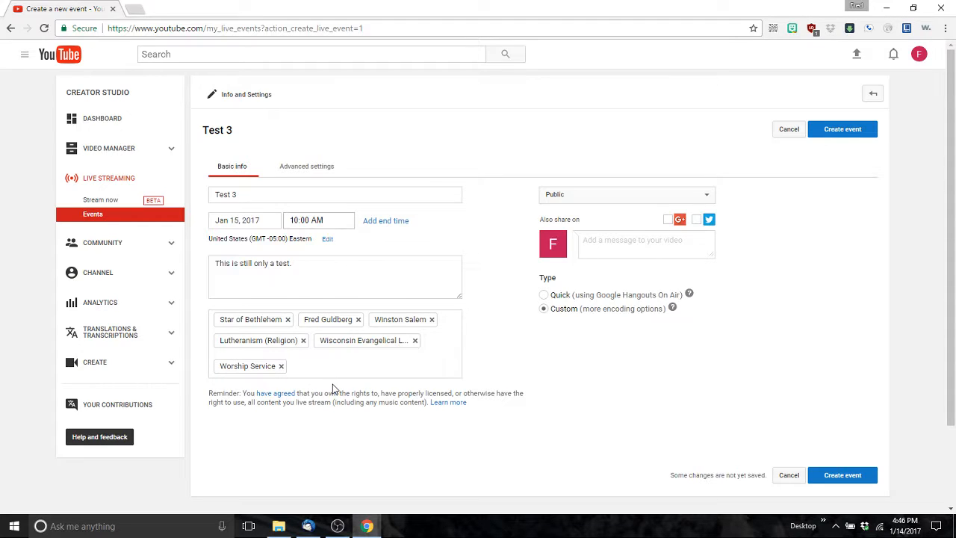
Step: Paste the Worship Service tags, add a Test tag, and create the event
type("Test")
key("Return")
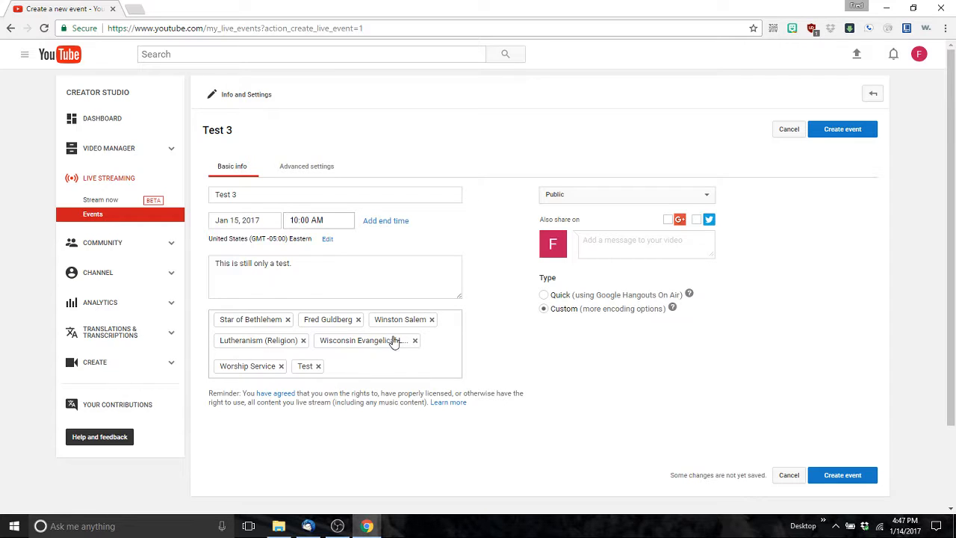
left_click(843, 130)
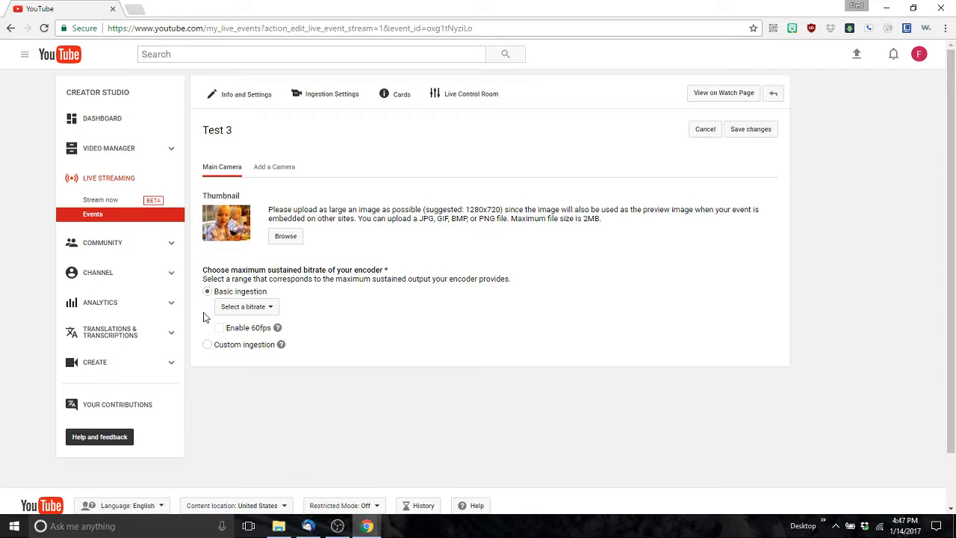
Step: Set the encoder bitrate to 1500 Kbps - 4000 Kbps (720p) and go back to the Events list
left_click(269, 309)
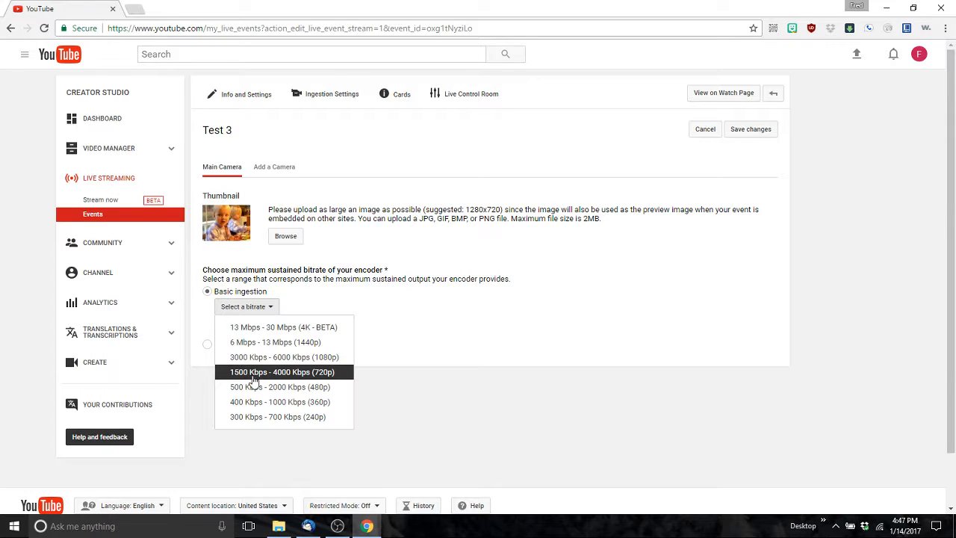
left_click(289, 373)
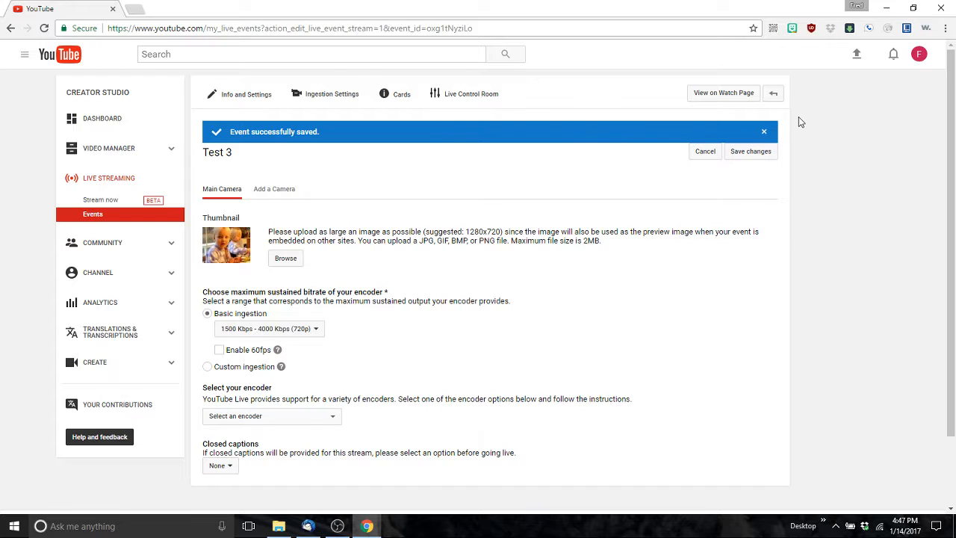
left_click(773, 94)
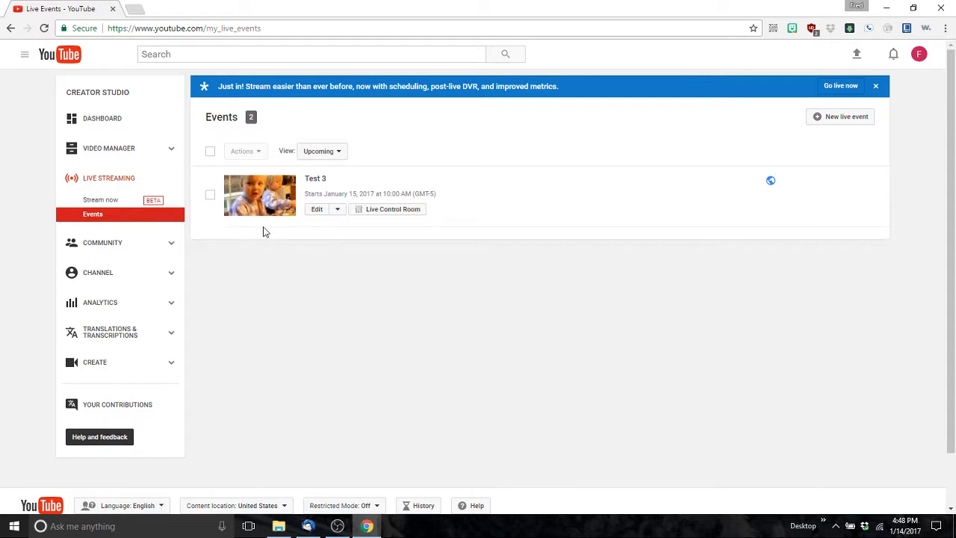
Step: Review the Test 3 watch page with its countdown and live chat, then open a blank new tab
left_click(315, 180)
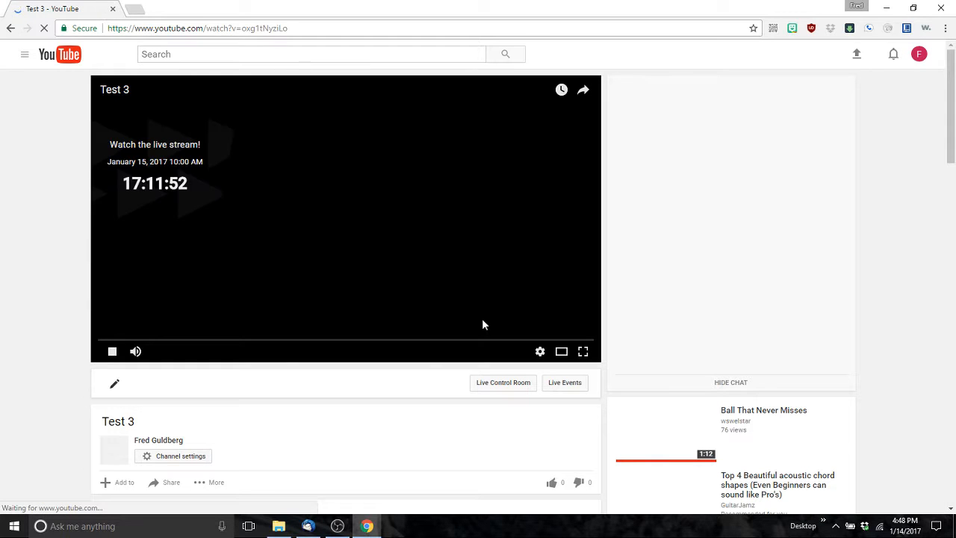
scroll(391, 341, "down", 2)
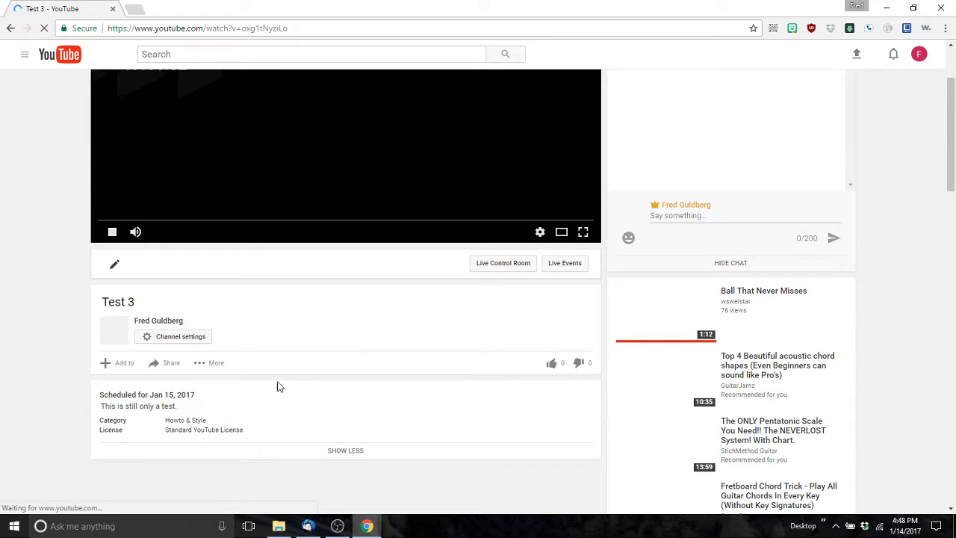
scroll(186, 392, "up", 2)
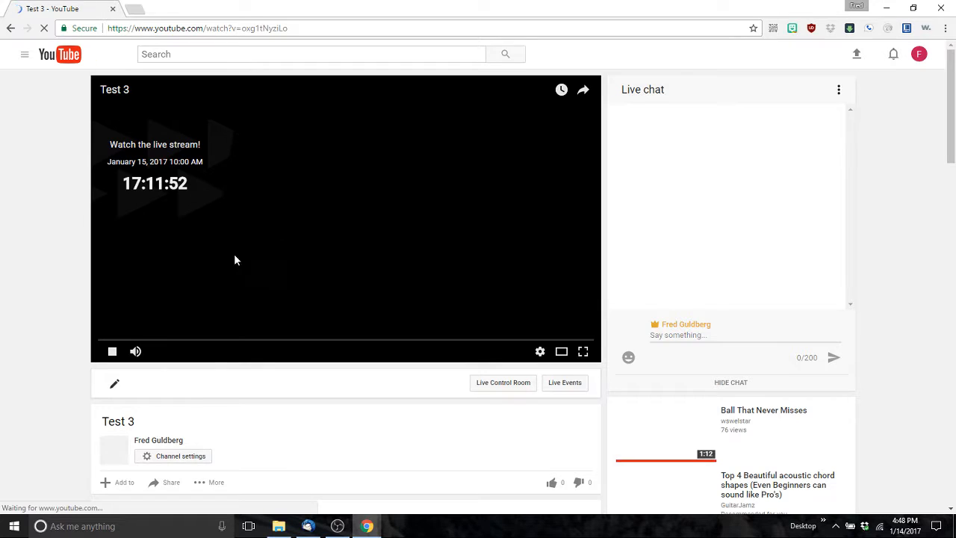
scroll(234, 299, "down", 1)
scroll(256, 373, "up", 1)
scroll(283, 275, "down", 3)
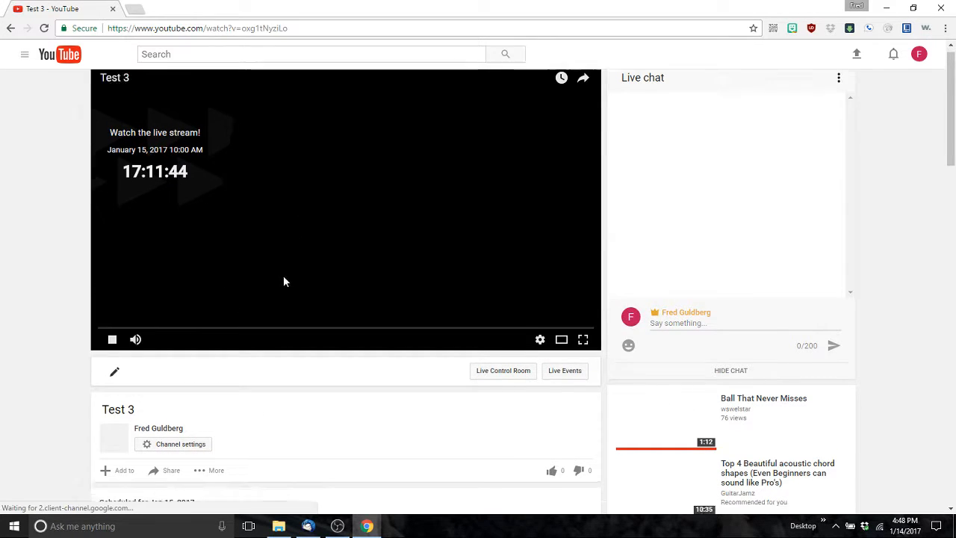
scroll(282, 282, "up", 3)
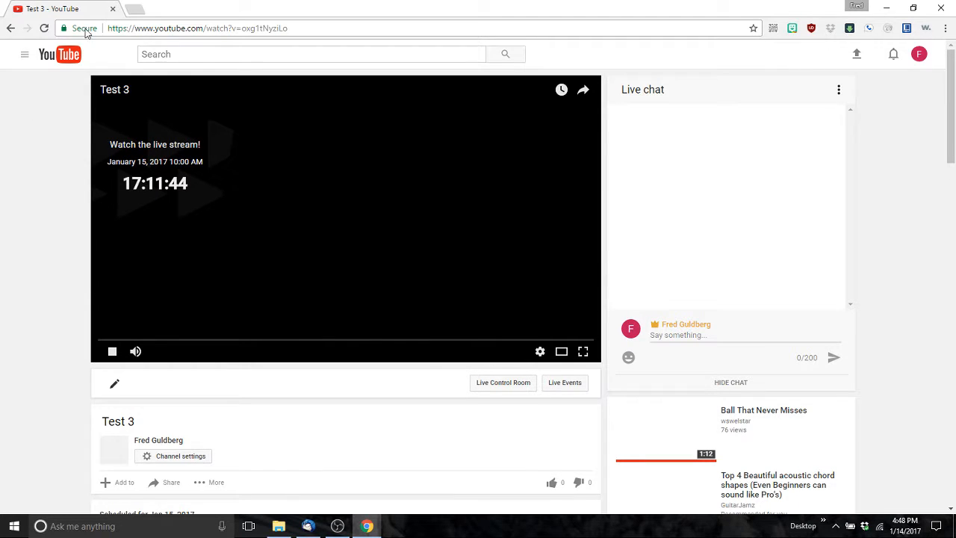
left_click(134, 8)
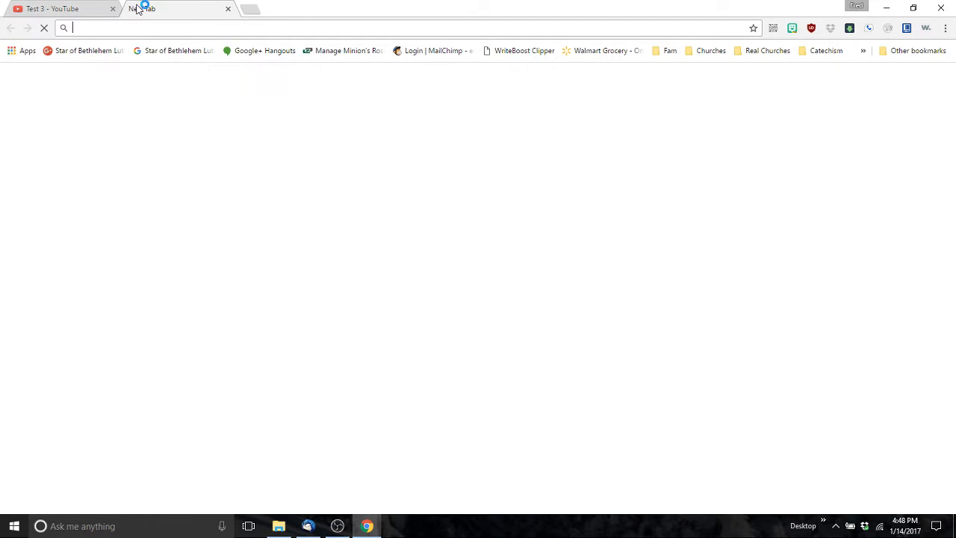
Step: Log in to the church WordPress site and visit the public site
left_click(159, 50)
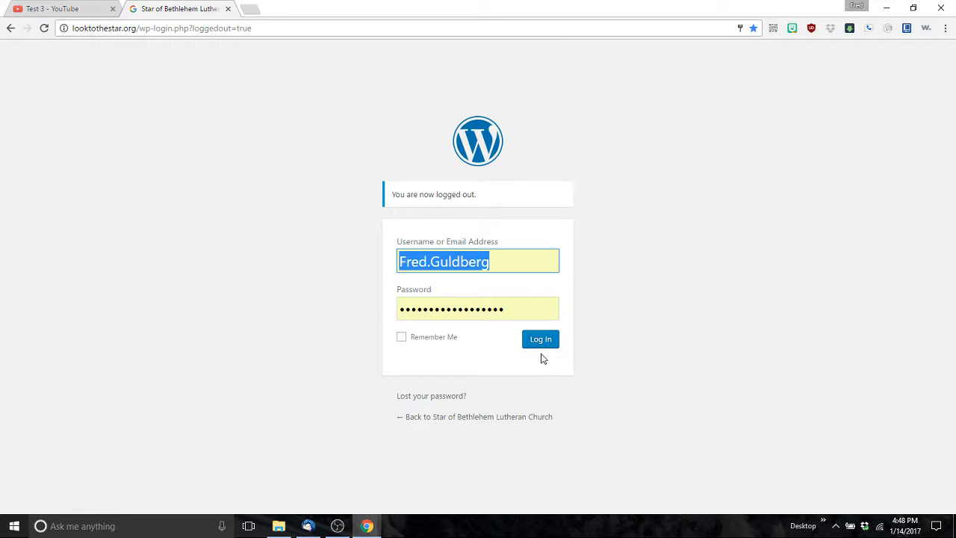
left_click(539, 341)
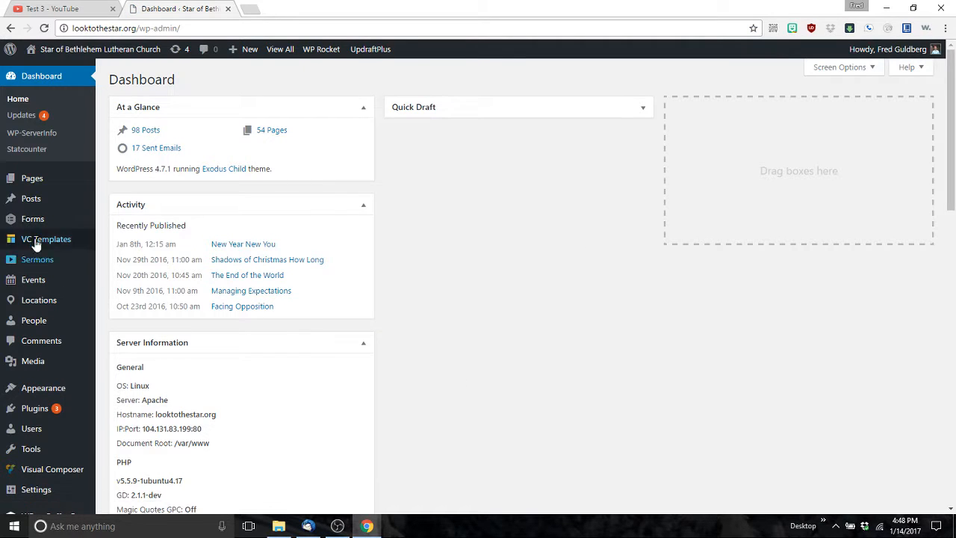
mouse_move(73, 51)
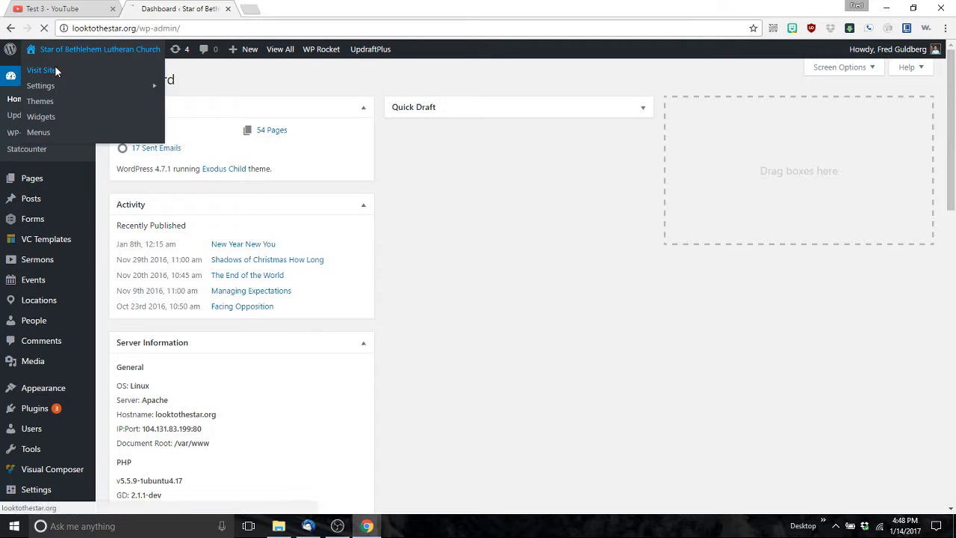
left_click(57, 69)
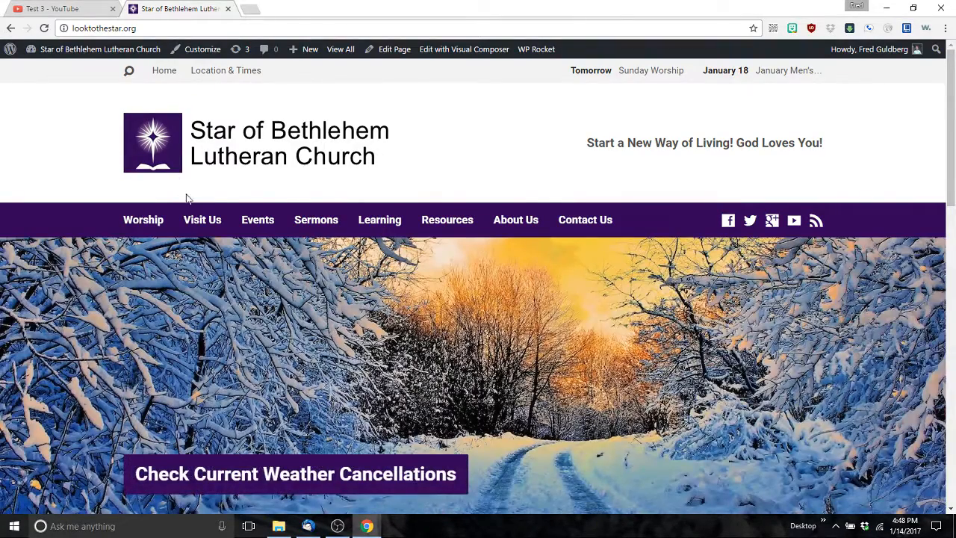
Step: Open Worship > Live Online Worship and scroll down to the Epiphany video
mouse_move(145, 220)
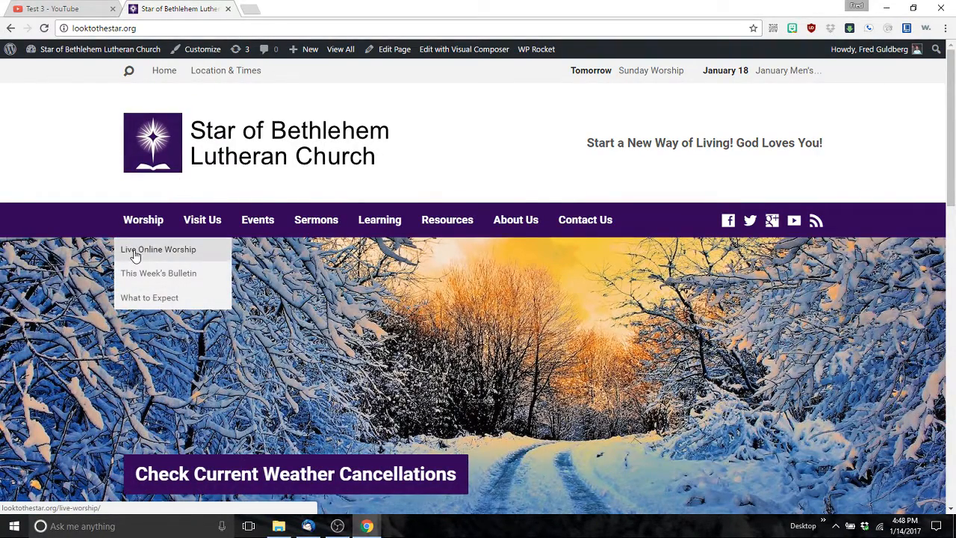
left_click(134, 254)
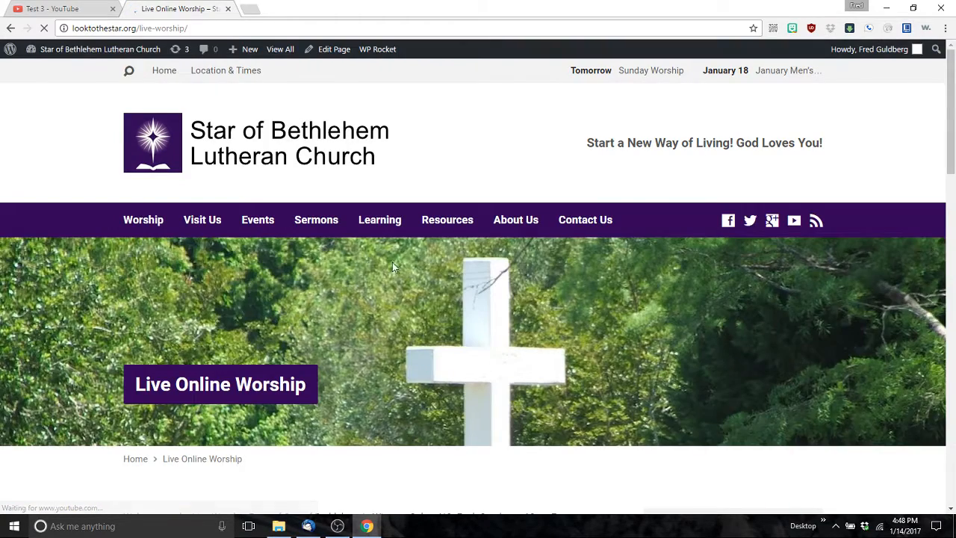
scroll(402, 268, "down", 3)
scroll(402, 269, "down", 2)
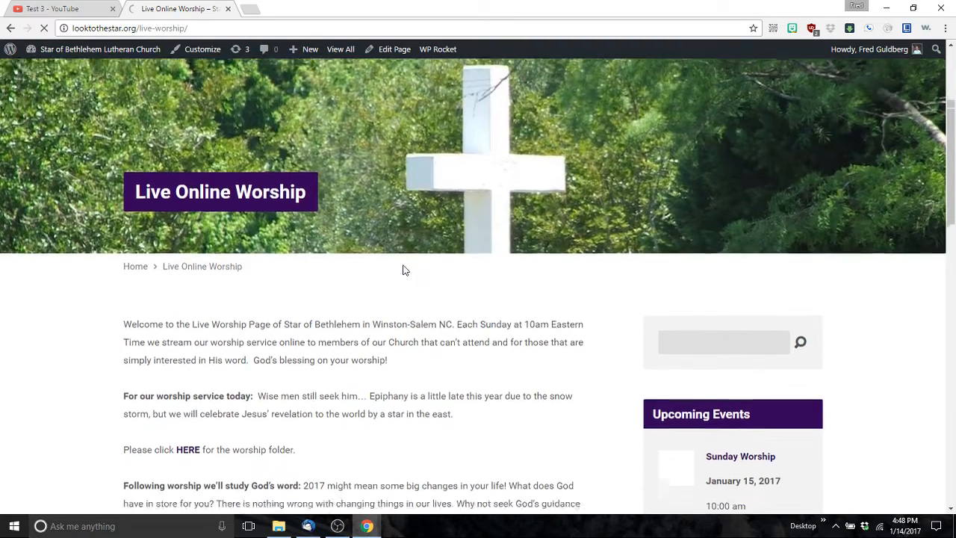
scroll(407, 273, "down", 1)
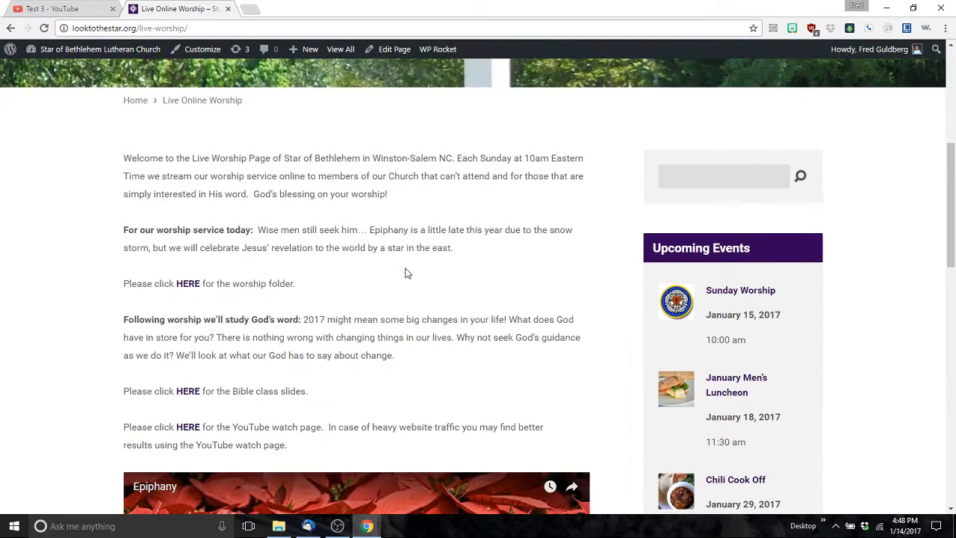
scroll(409, 268, "down", 2)
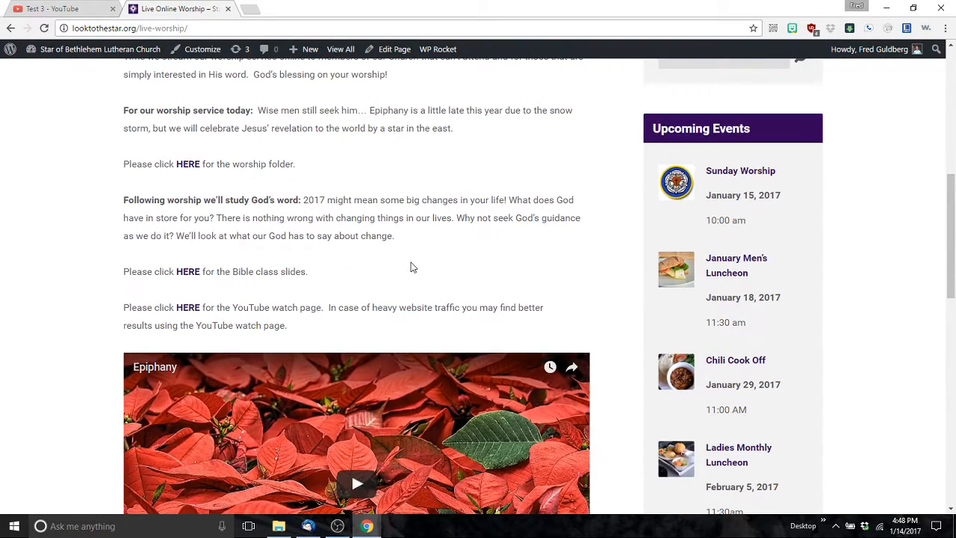
scroll(404, 258, "down", 1)
scroll(403, 256, "down", 1)
scroll(404, 248, "down", 1)
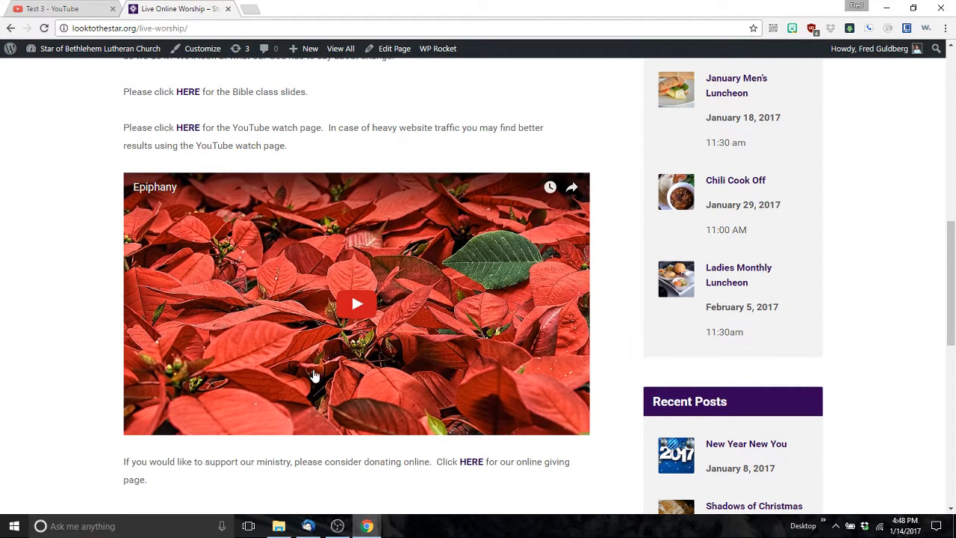
scroll(390, 244, "down", 2)
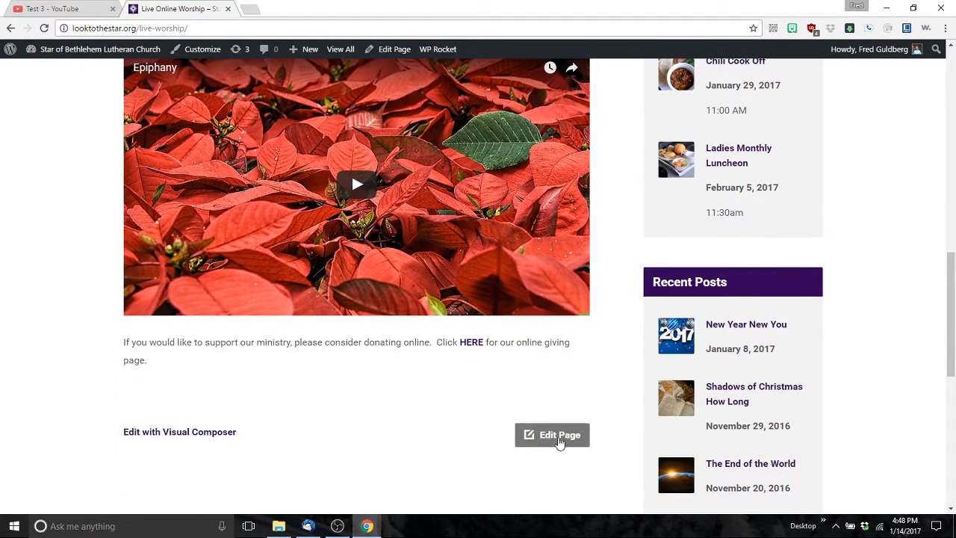
Step: Edit the Live Online Worship page in the Text tab and select the old iframe embed line
left_click(558, 439)
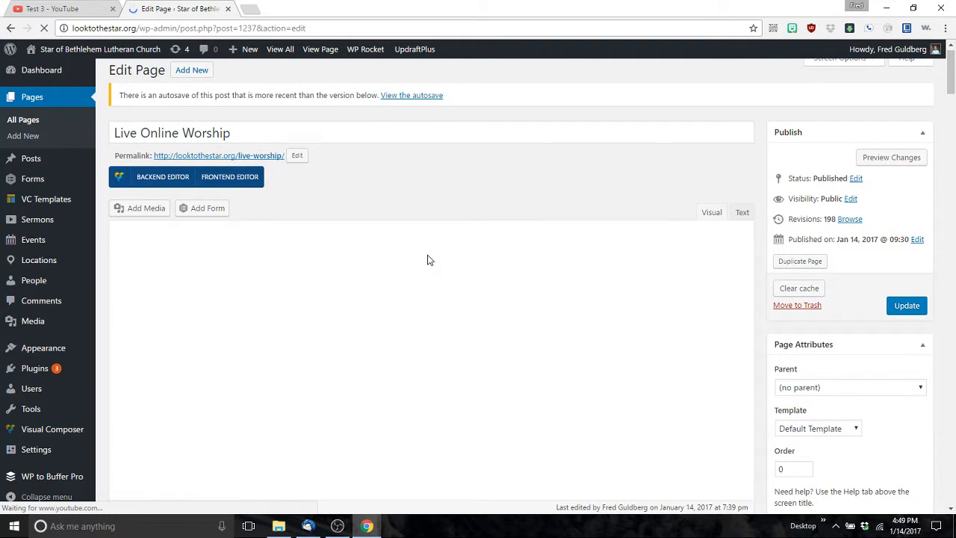
scroll(390, 292, "down", 2)
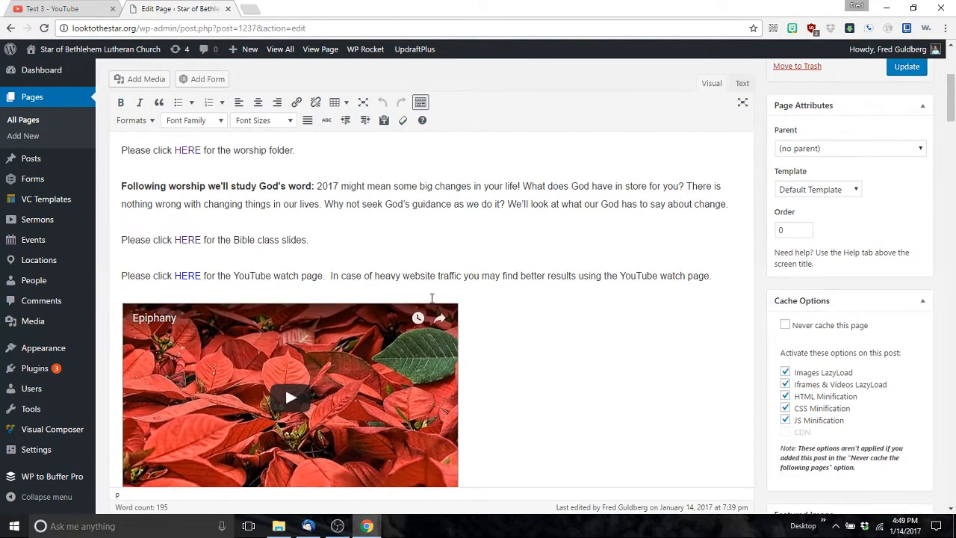
scroll(432, 297, "down", 2)
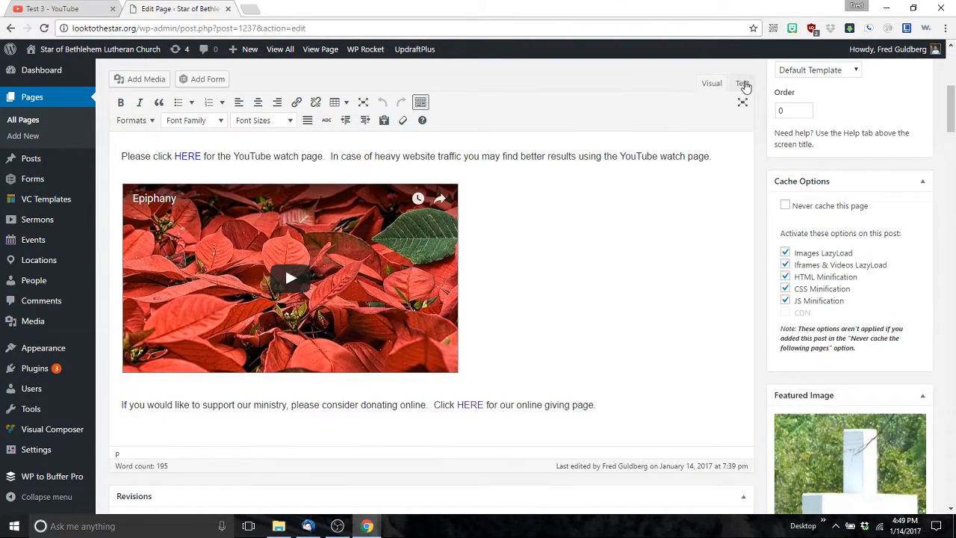
left_click(742, 84)
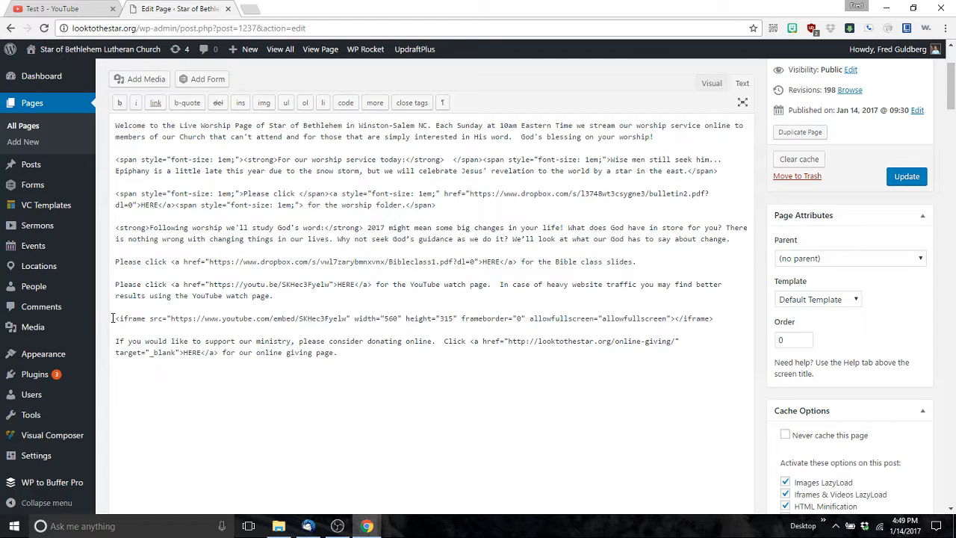
left_click_drag(114, 318, 708, 316)
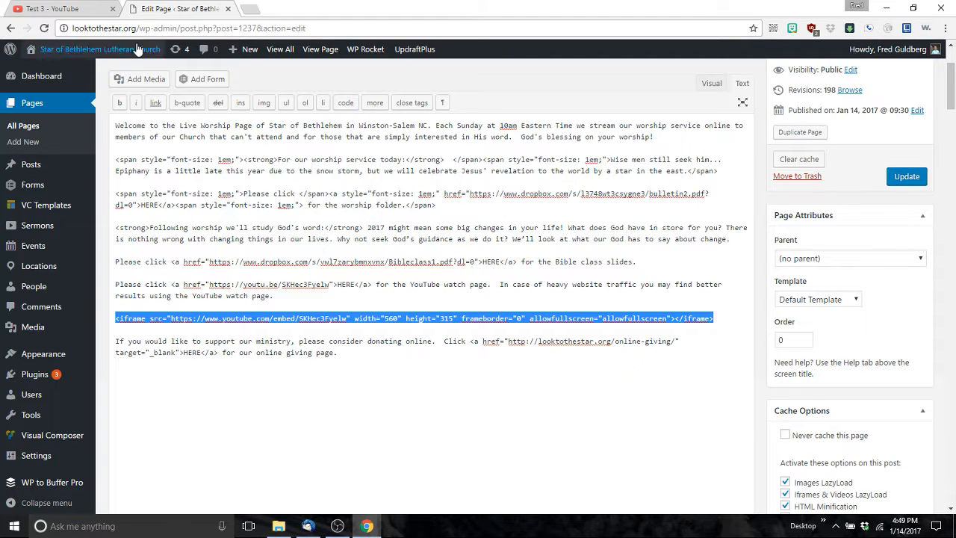
left_click(64, 9)
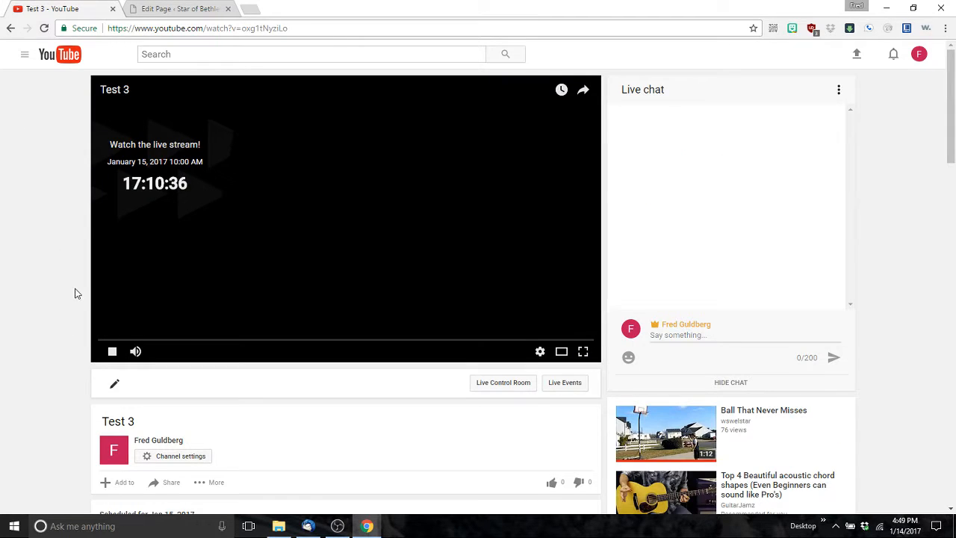
Step: Copy Test 3's iframe embed code from its Share > Embed options
scroll(74, 293, "down", 2)
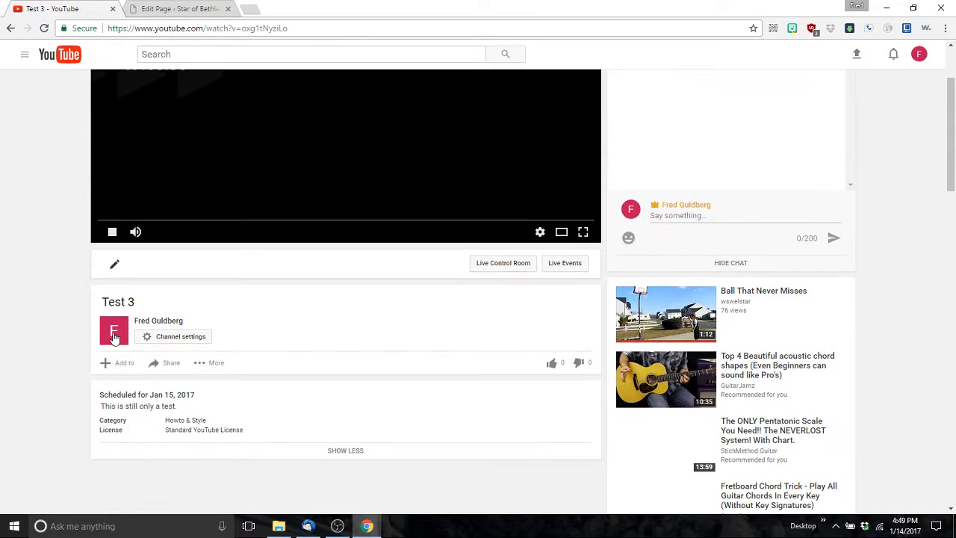
left_click(170, 363)
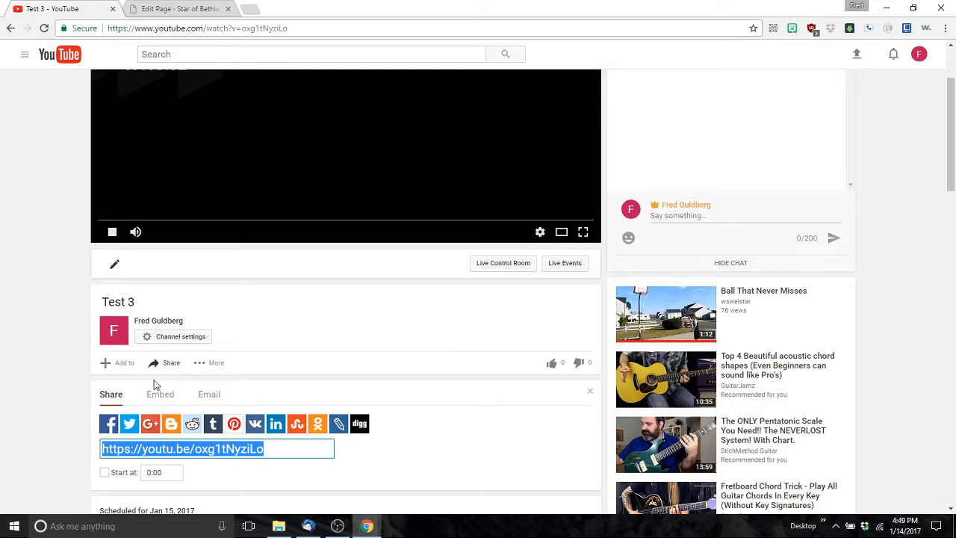
left_click(160, 396)
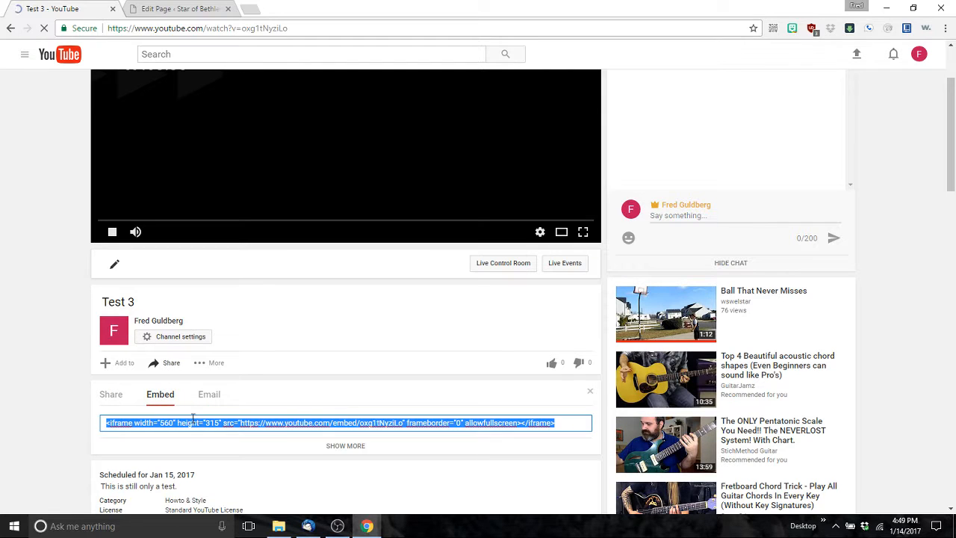
right_click(252, 423)
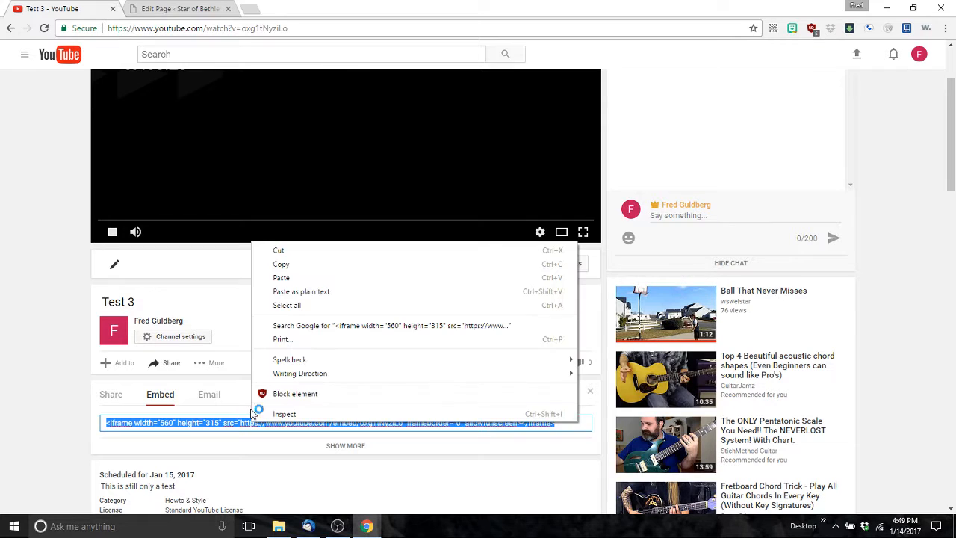
left_click(281, 264)
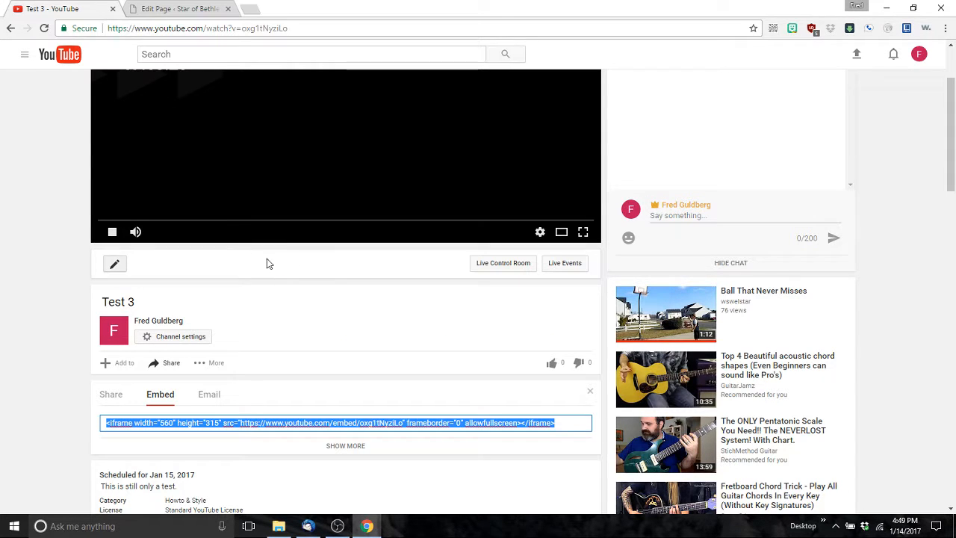
left_click(173, 9)
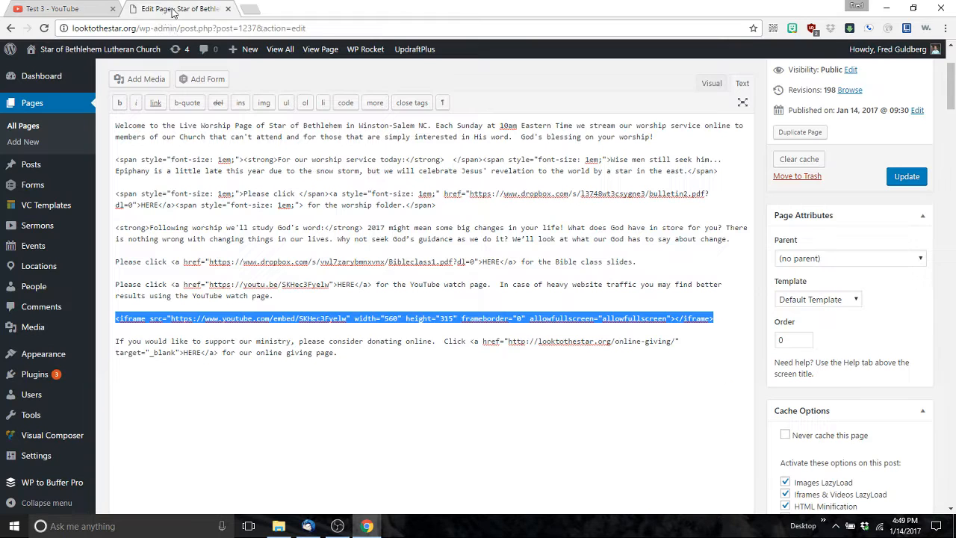
Step: Swap the old iframe line for the Test 3 embed code and check it in the Visual tab
left_click(280, 319)
triple_click(278, 319)
key("Delete")
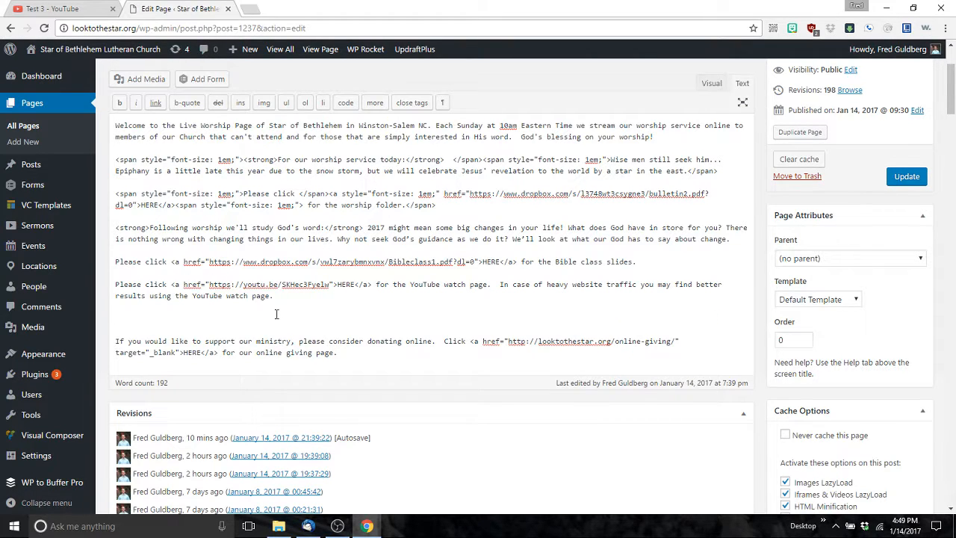
key("ctrl+v")
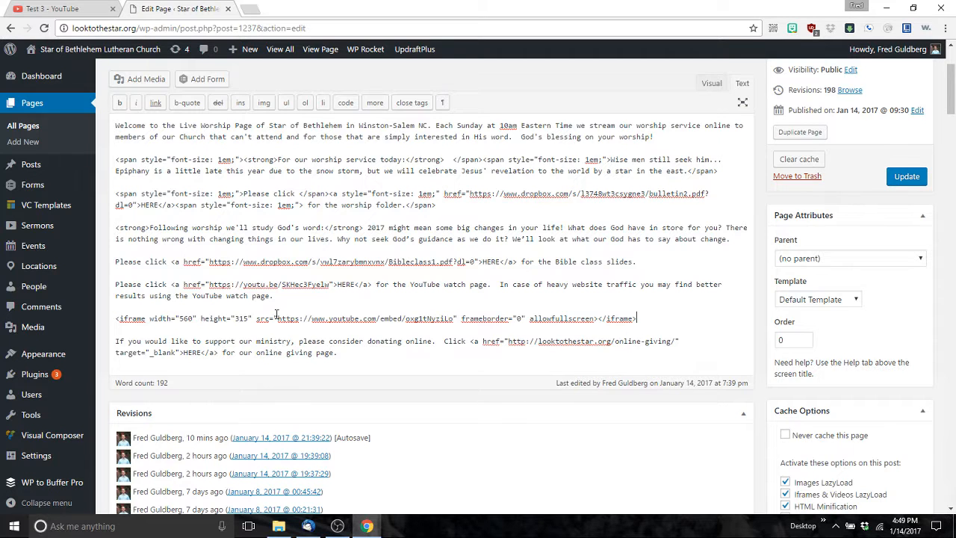
left_click(711, 83)
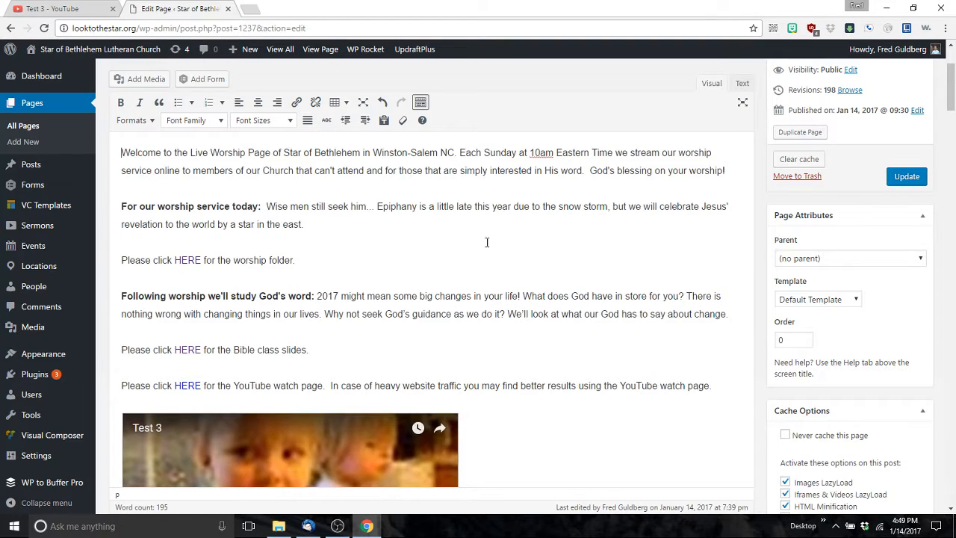
scroll(486, 242, "down", 3)
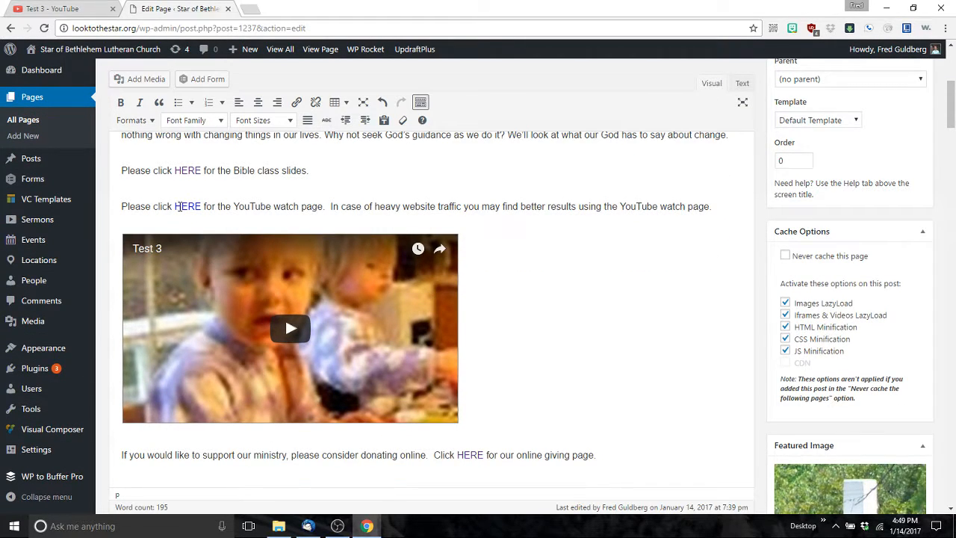
left_click(82, 8)
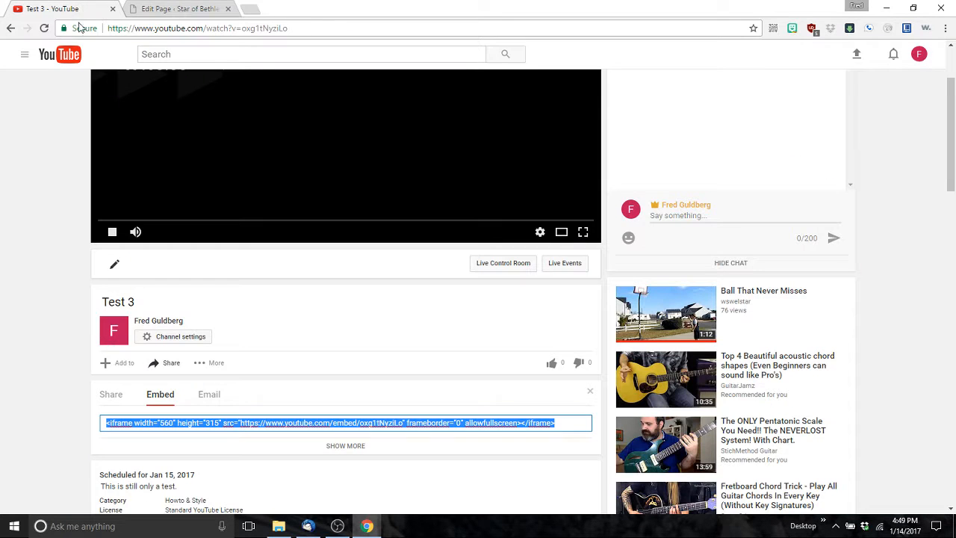
left_click(110, 396)
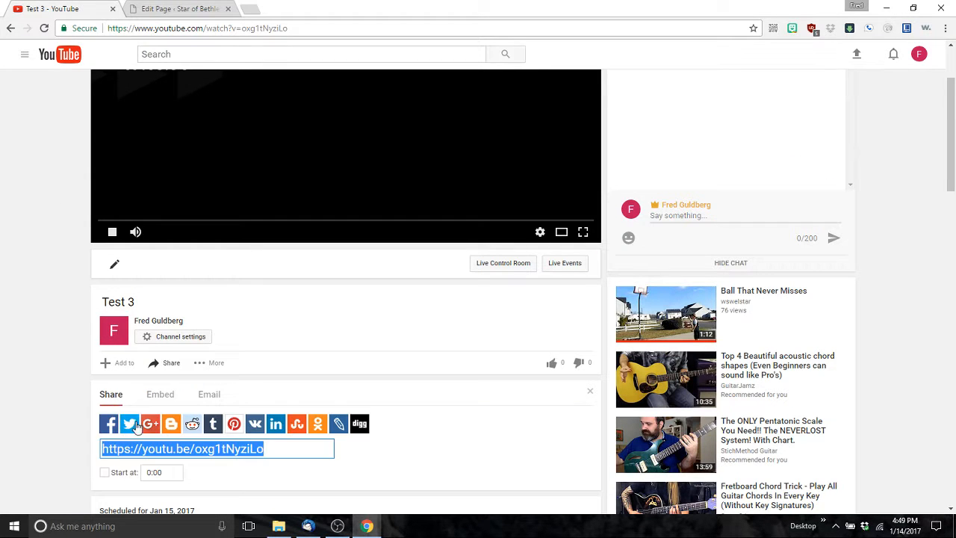
right_click(152, 455)
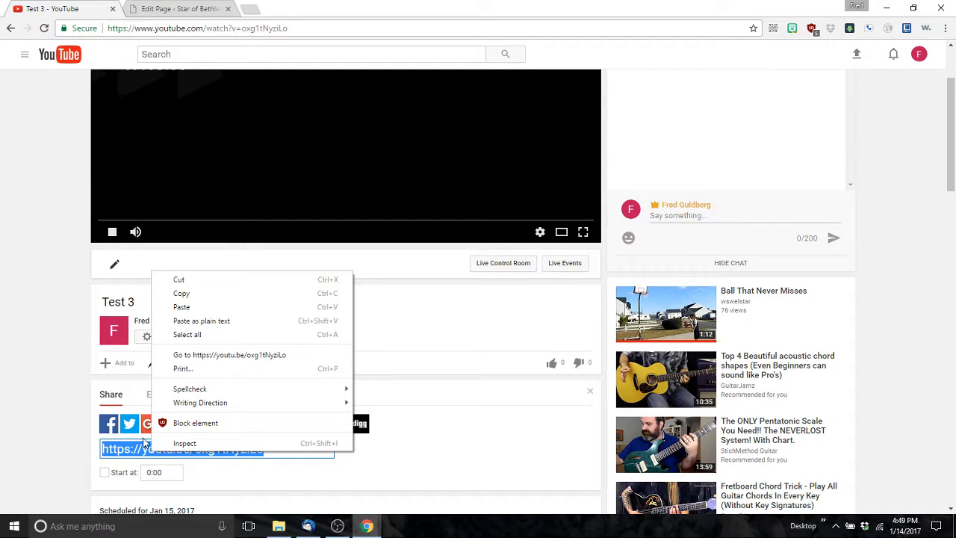
left_click(183, 292)
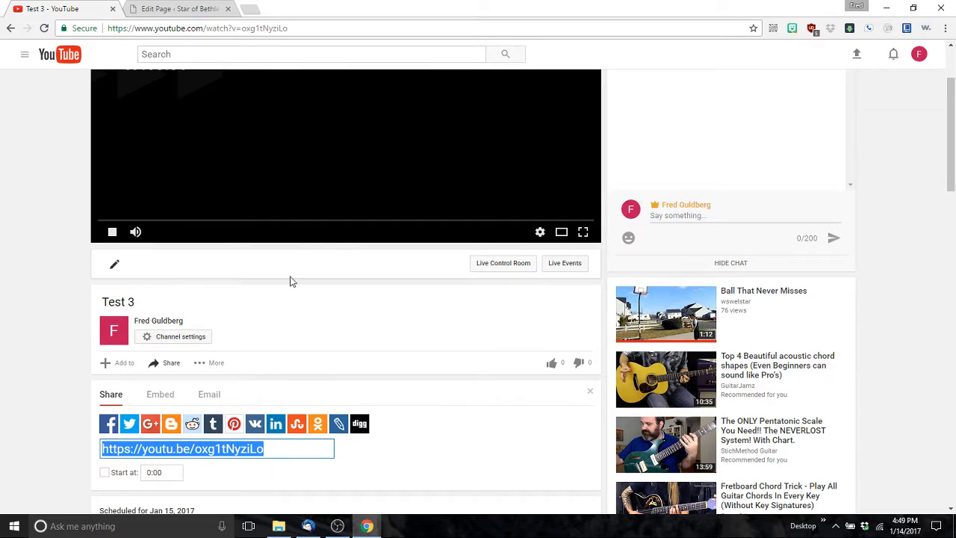
left_click(172, 10)
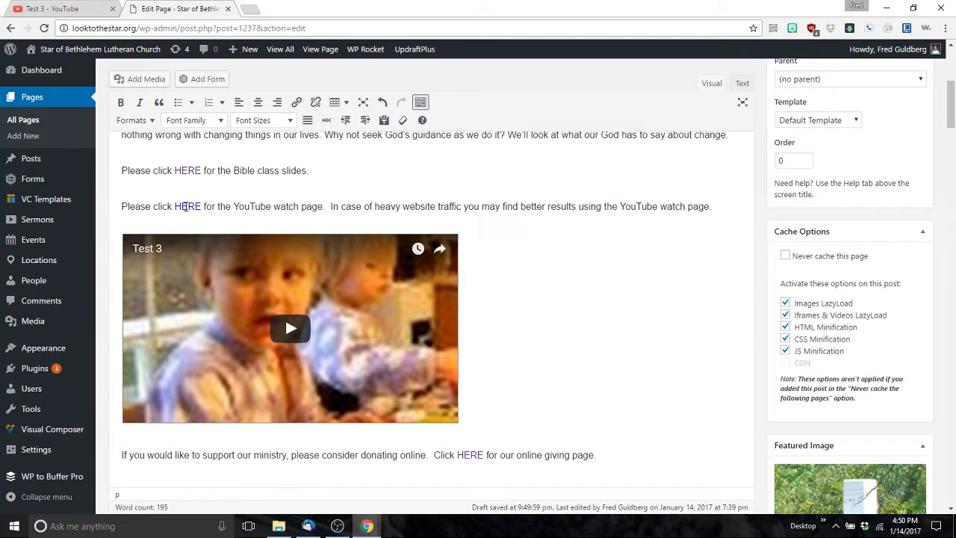
left_click(185, 207)
left_click(222, 225)
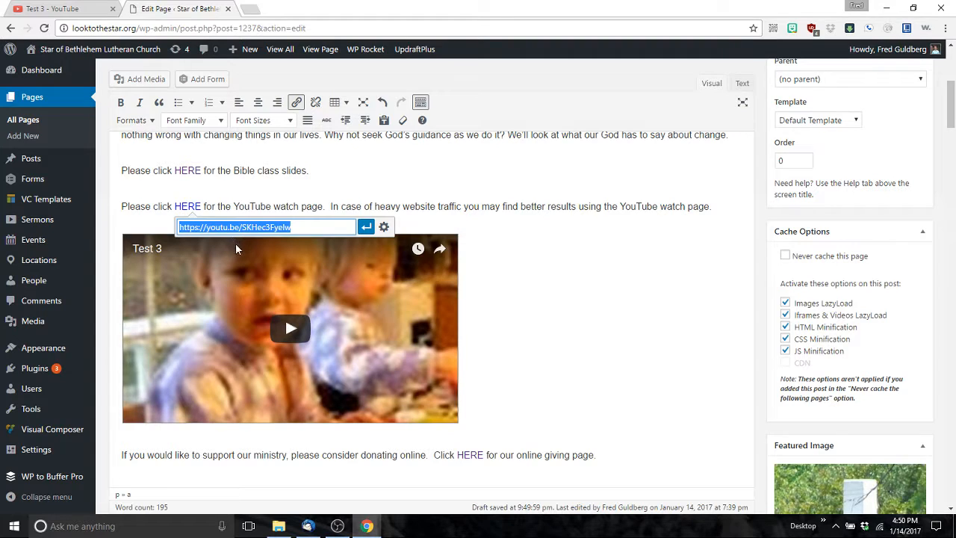
key("ctrl+v")
left_click(365, 227)
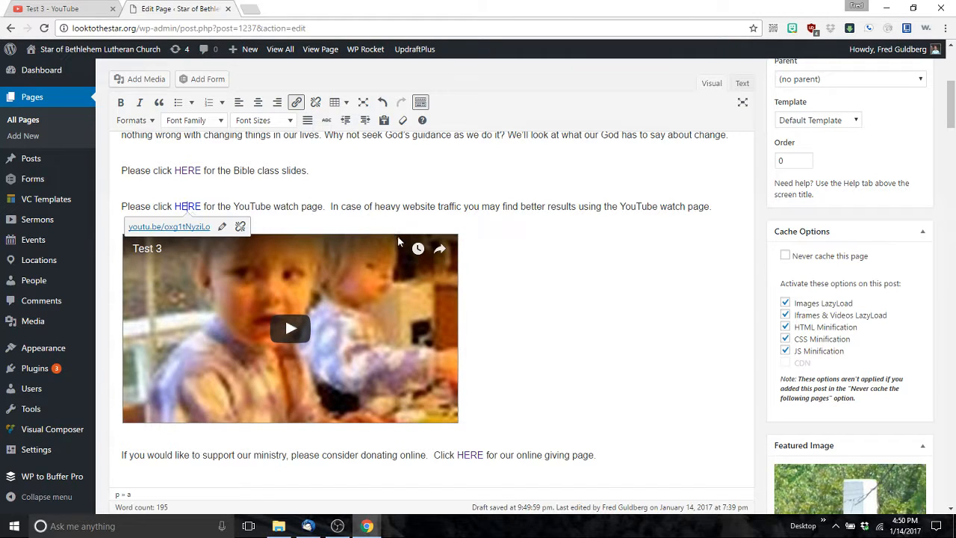
left_click(578, 329)
Step: Update the Live Online Worship page and open the published page
scroll(636, 265, "up", 2)
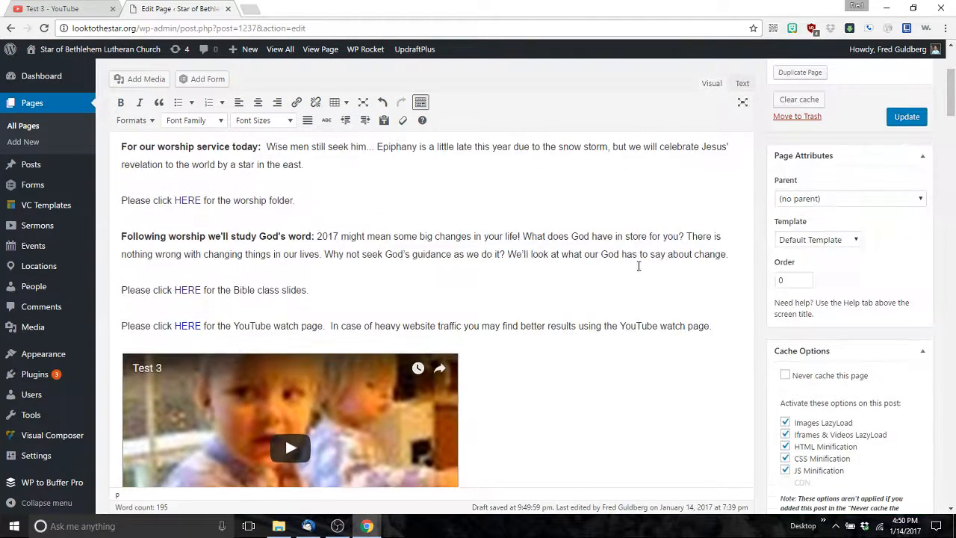
scroll(625, 284, "down", 3)
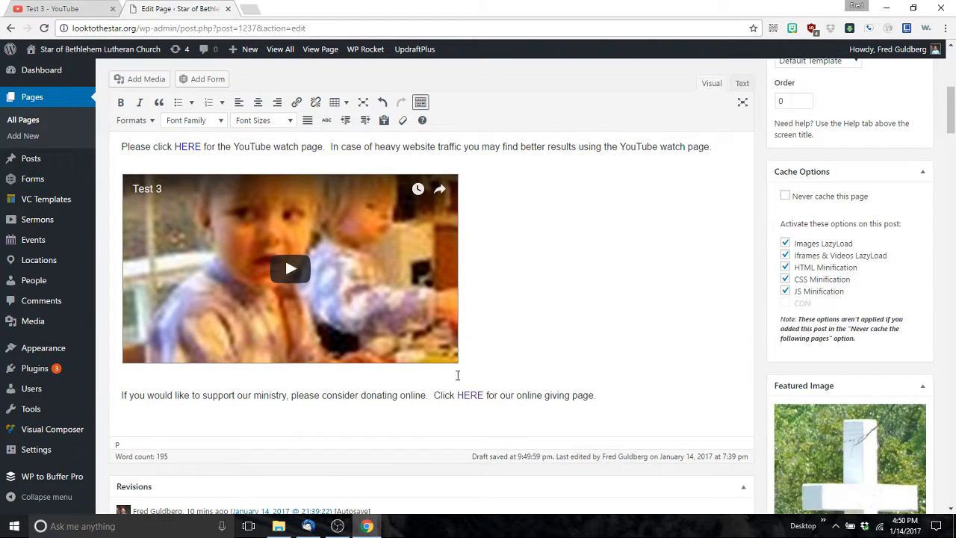
scroll(652, 251, "up", 2)
scroll(653, 251, "up", 3)
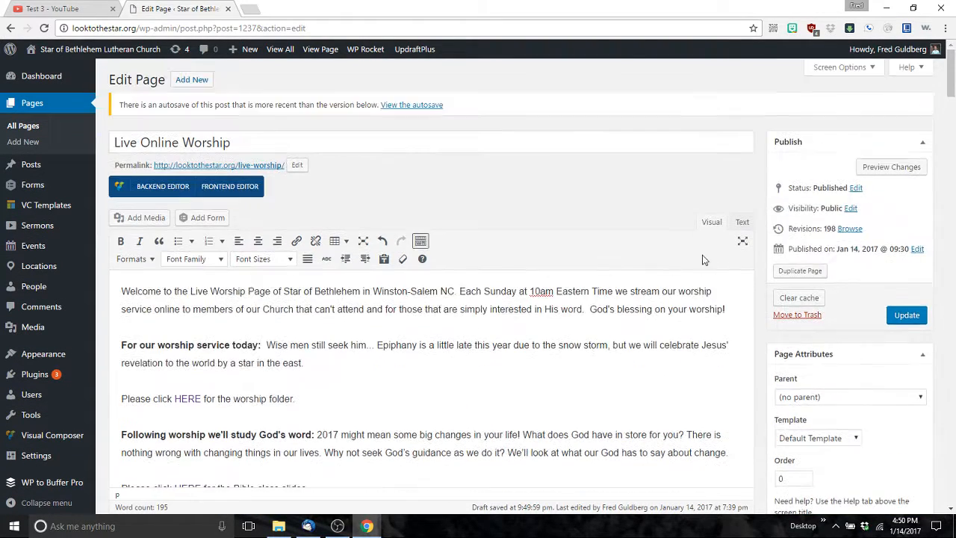
left_click(907, 314)
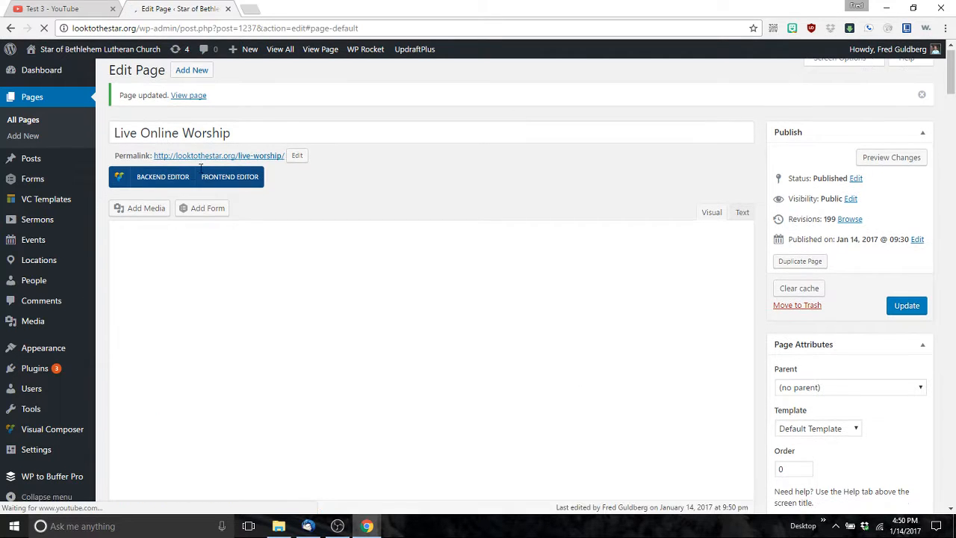
left_click(182, 95)
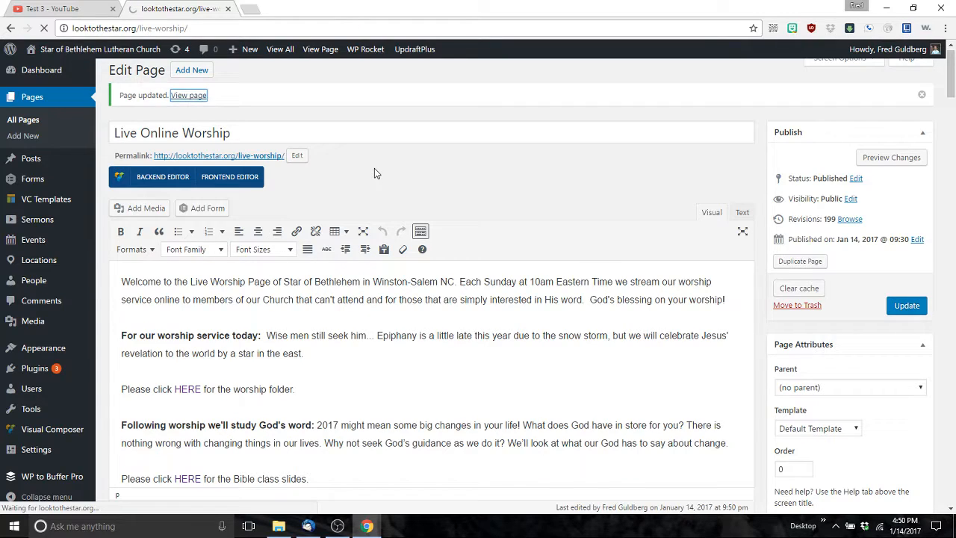
Step: Play the embedded Test 3 video on the live page to see its countdown
scroll(347, 224, "down", 3)
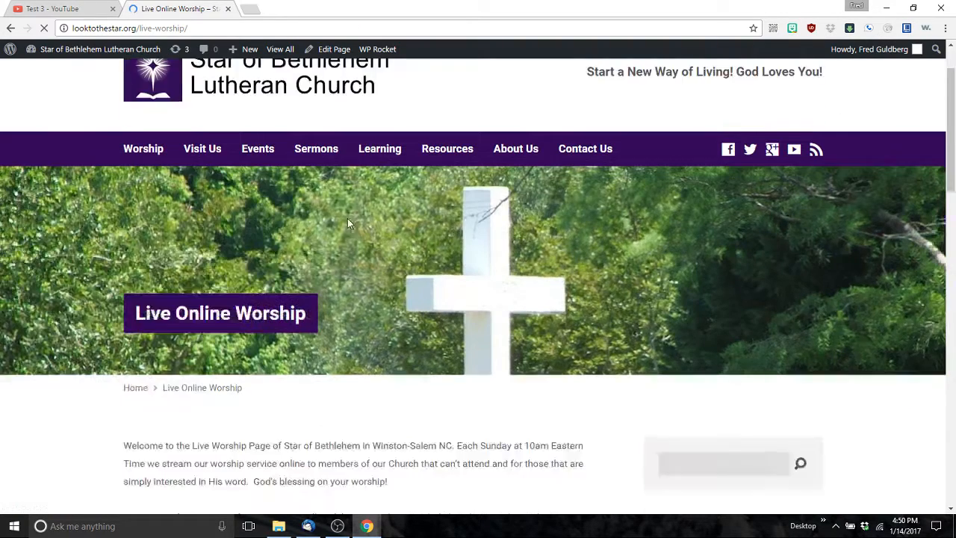
scroll(345, 234, "down", 5)
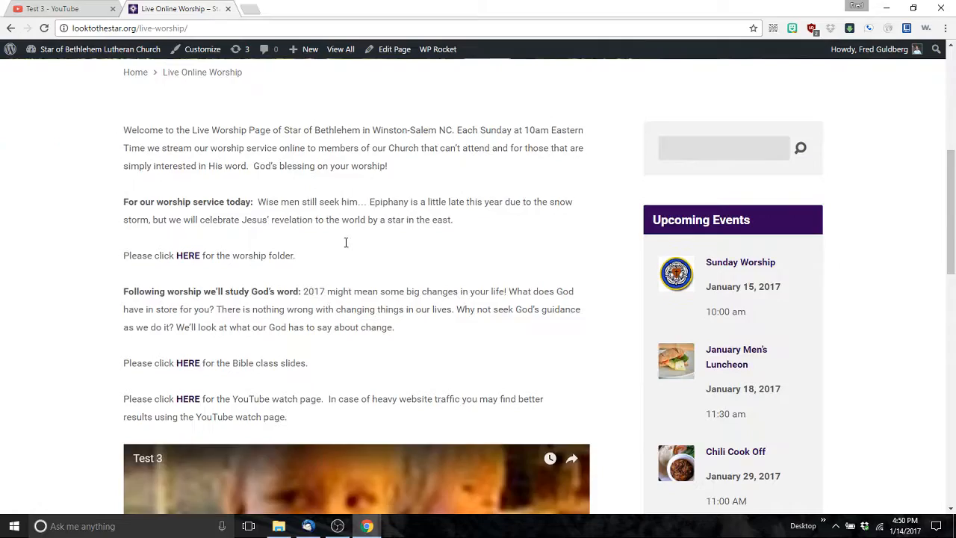
scroll(343, 240, "down", 1)
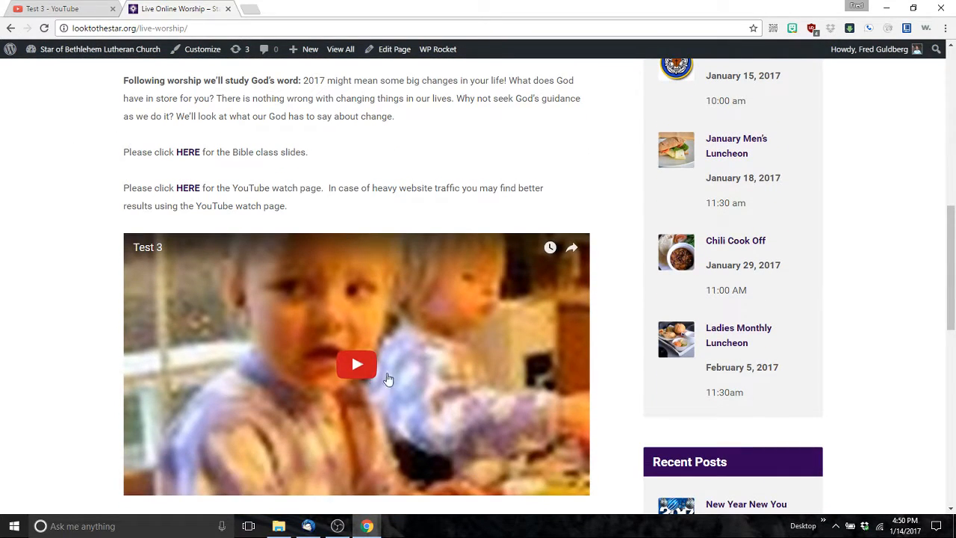
left_click(355, 366)
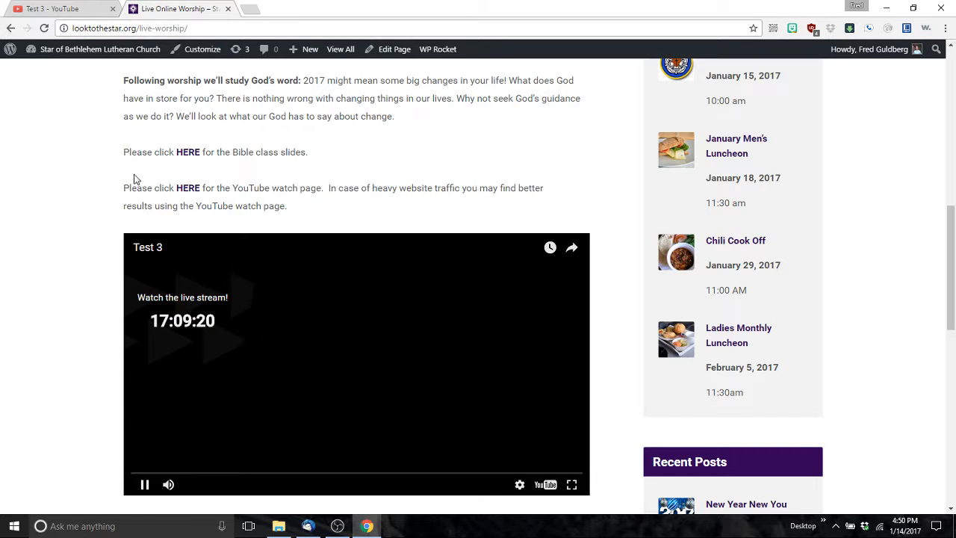
Step: Follow the HERE link to confirm it opens Test 3's YouTube watch page
left_click(187, 192)
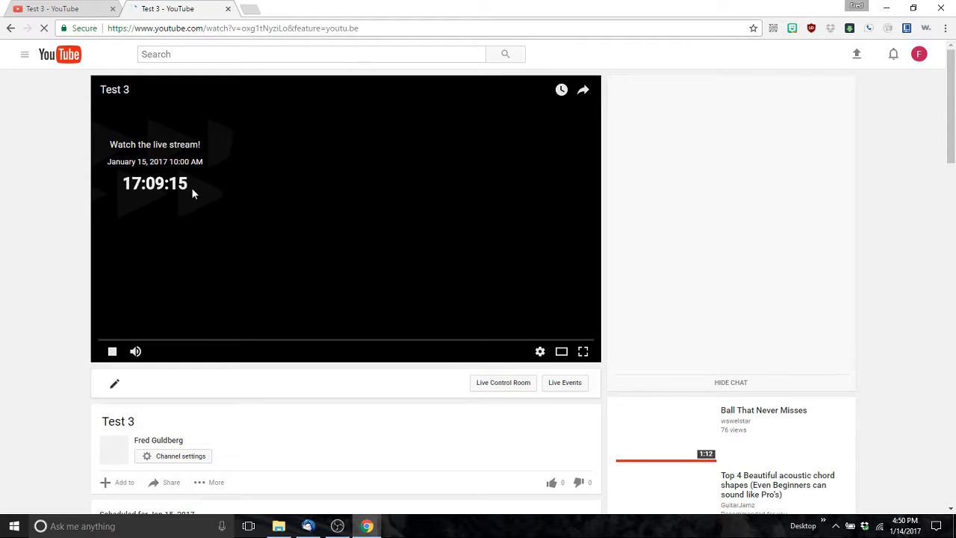
scroll(269, 211, "down", 1)
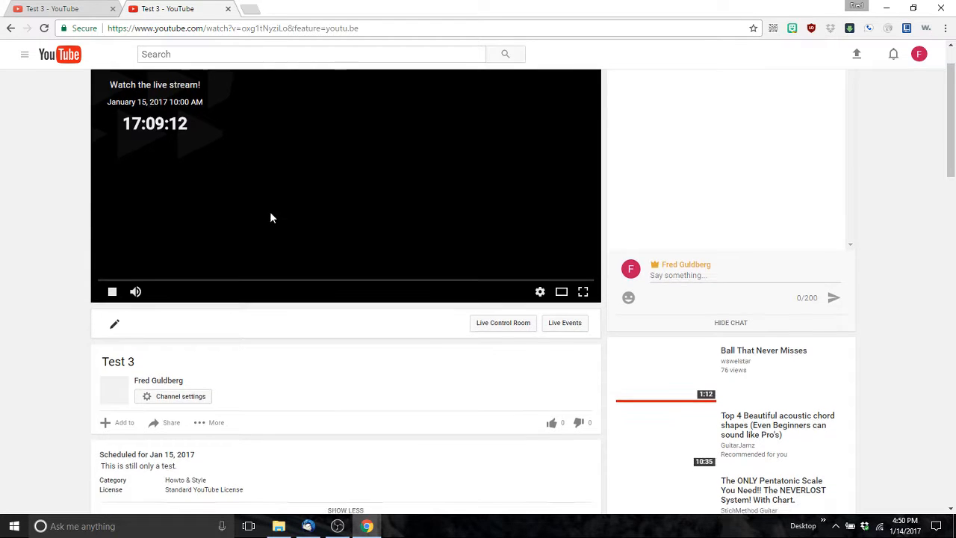
scroll(278, 230, "up", 1)
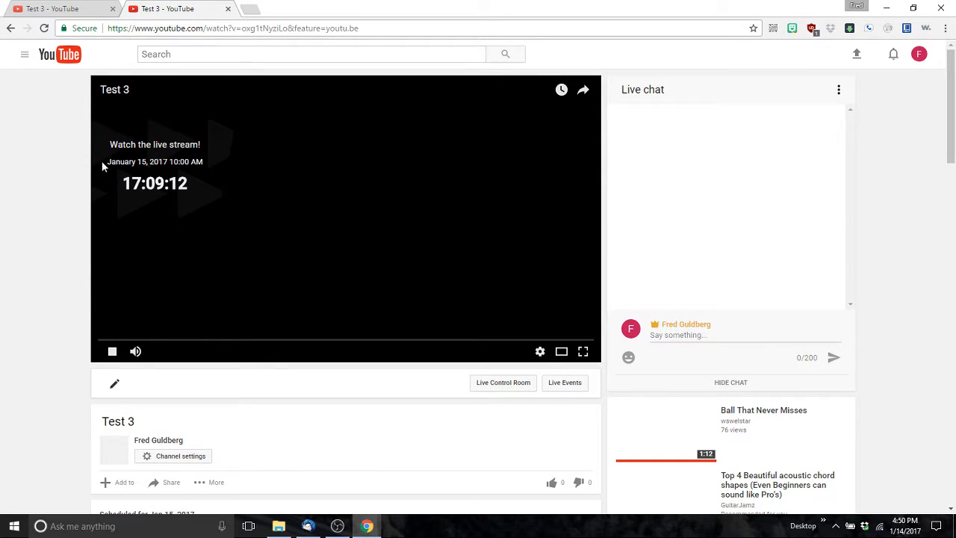